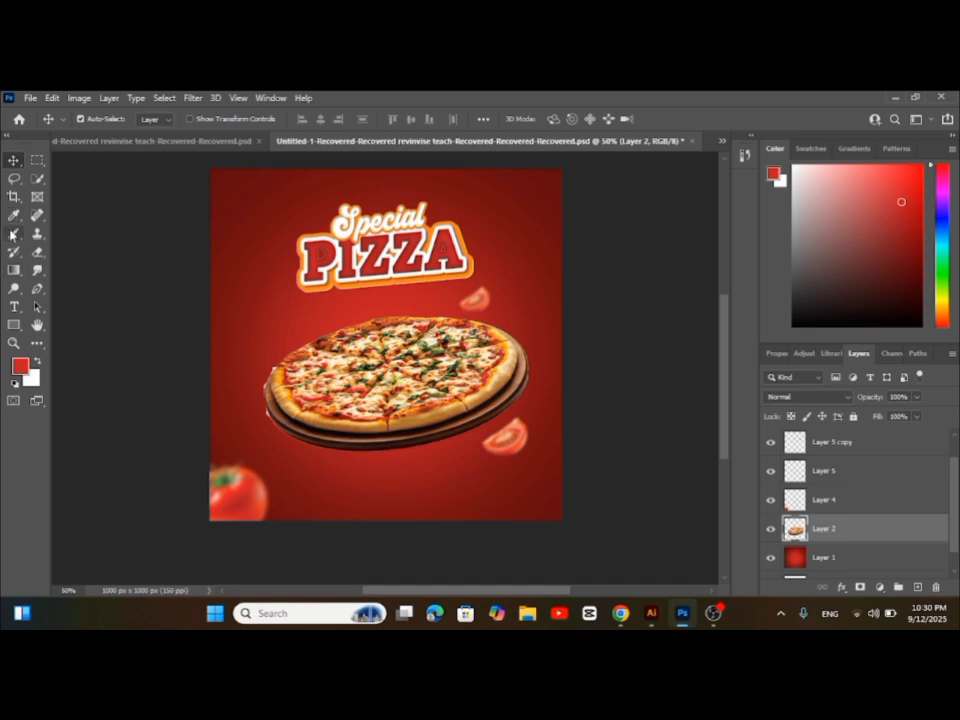
Set up a soft black brush with 0% hardness and a size of 600 px
click(13, 236)
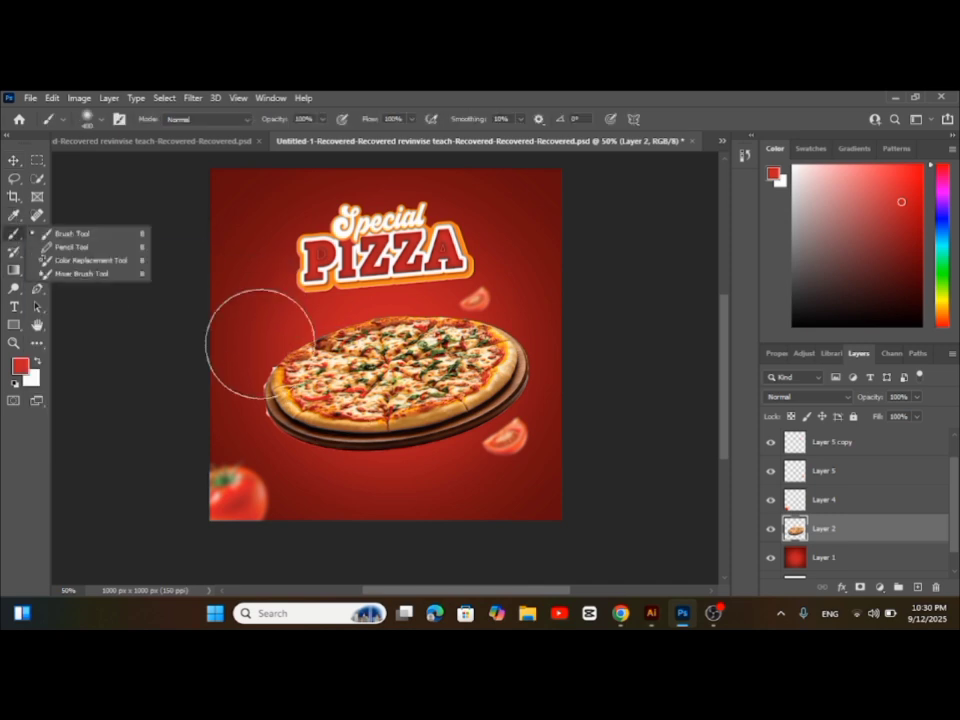
right_click(341, 342)
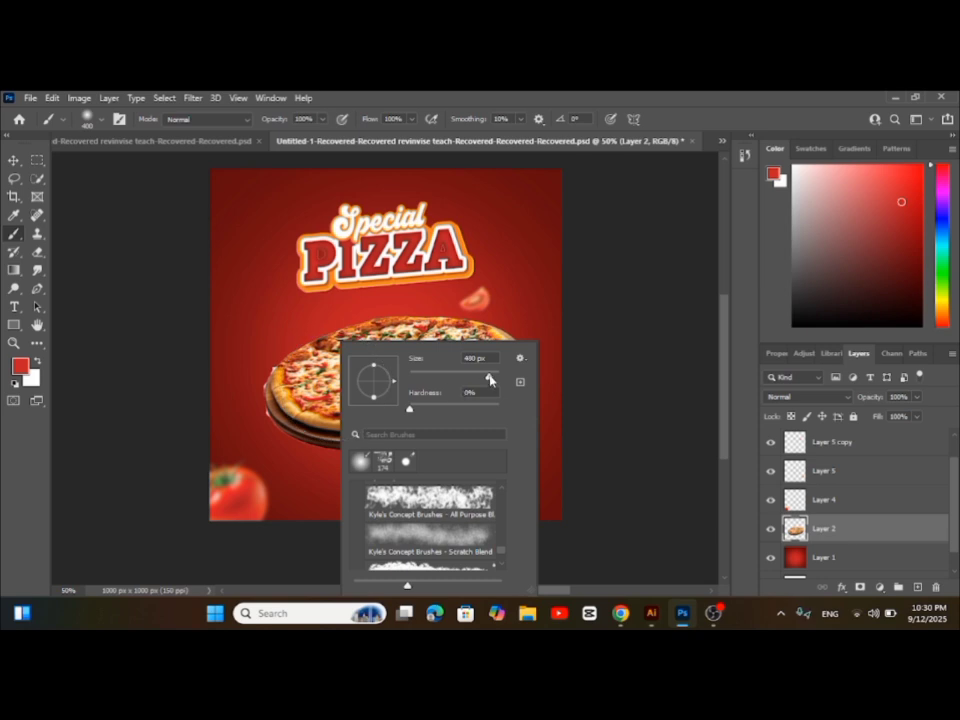
click(272, 376)
key(ctrl+z)
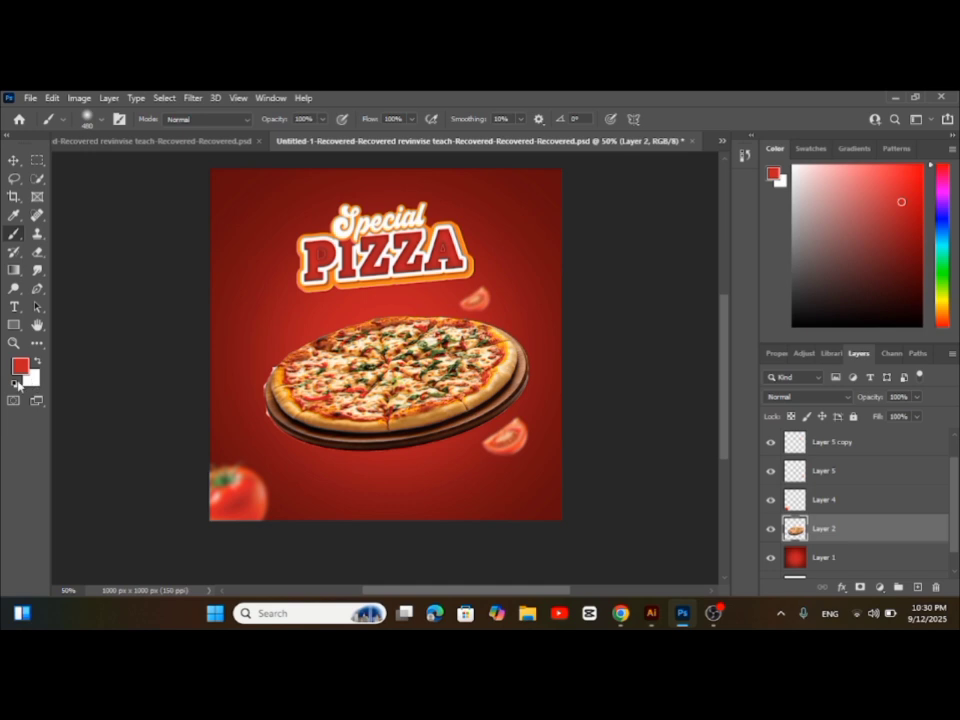
click(16, 382)
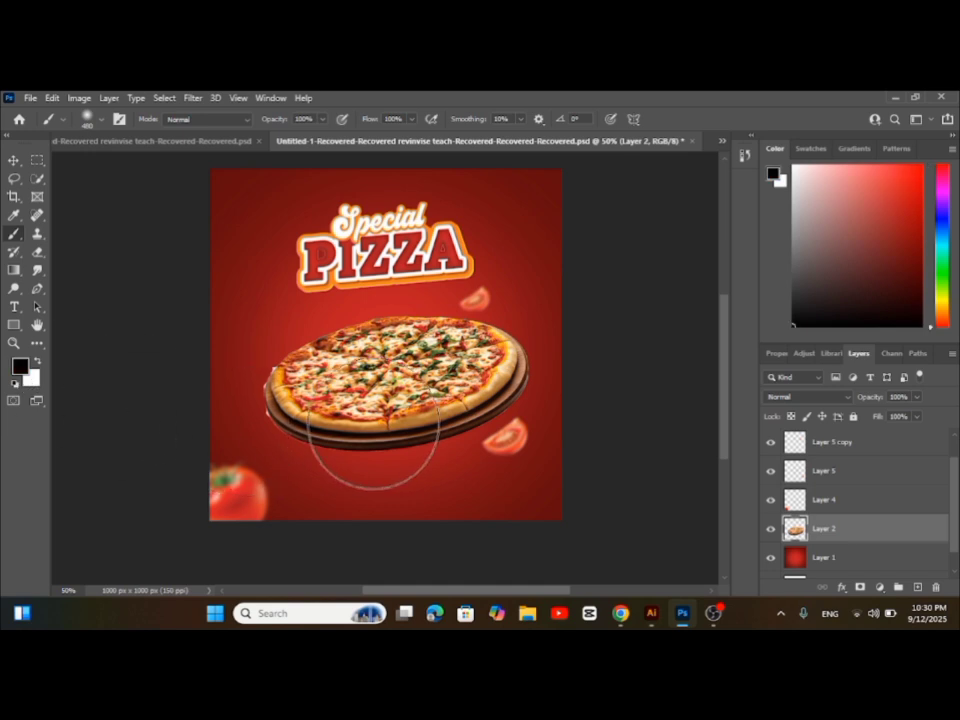
key(bracketright)
key(bracketright)
key(bracketleft)
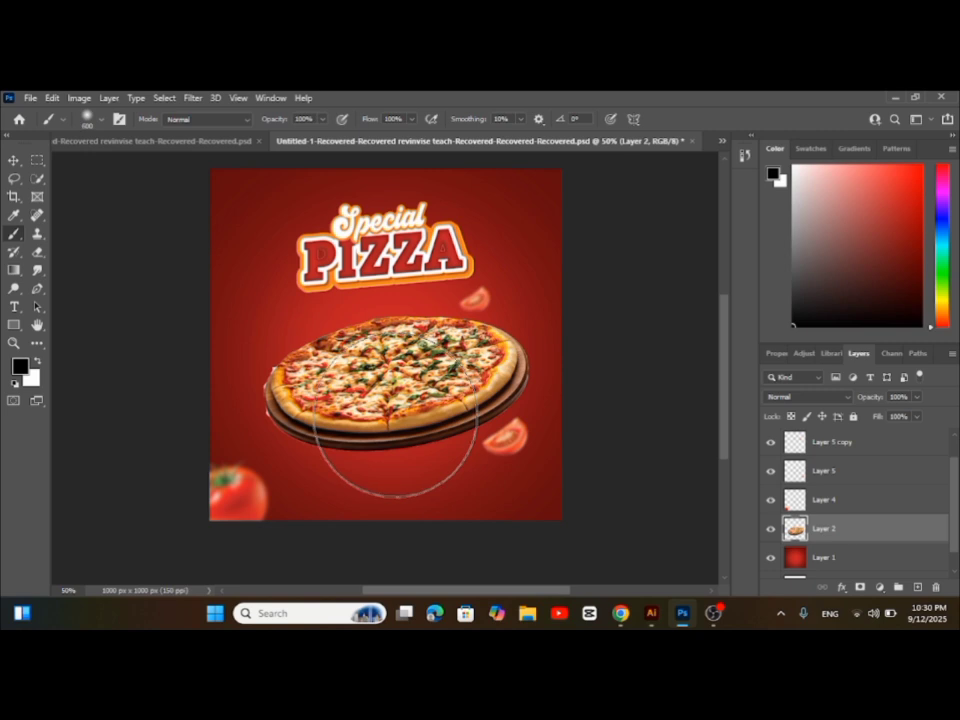
click(400, 432)
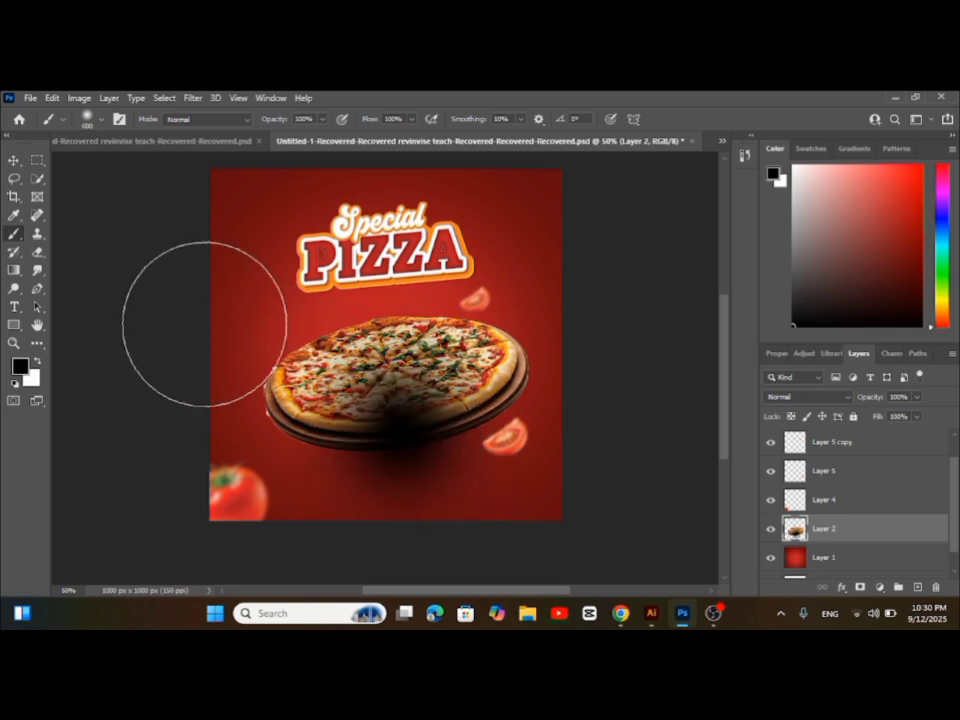
click(14, 162)
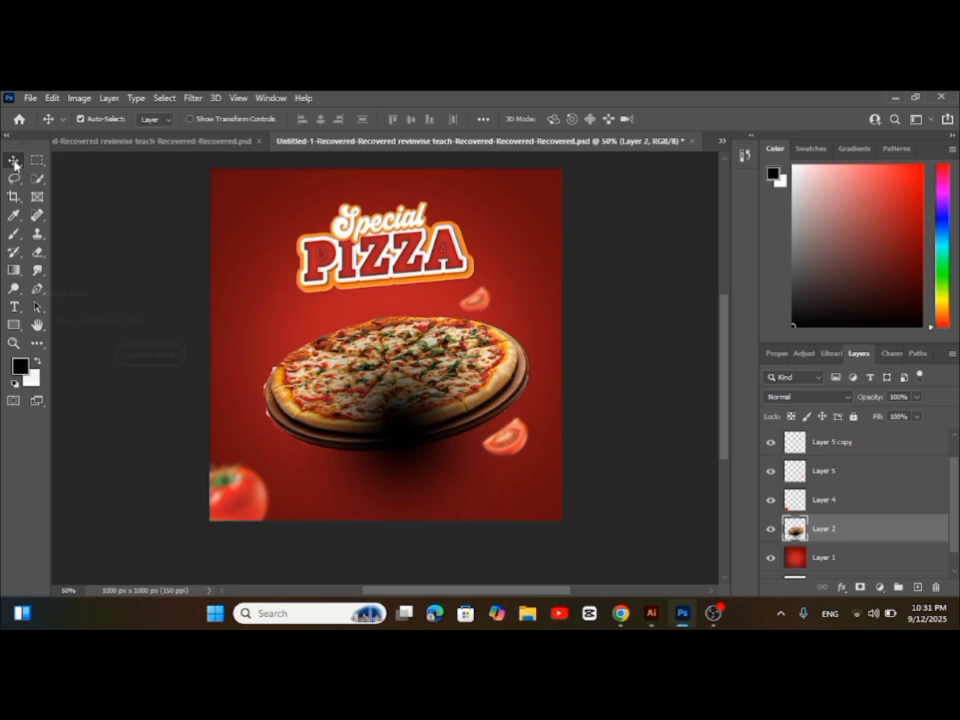
key(ctrl+t)
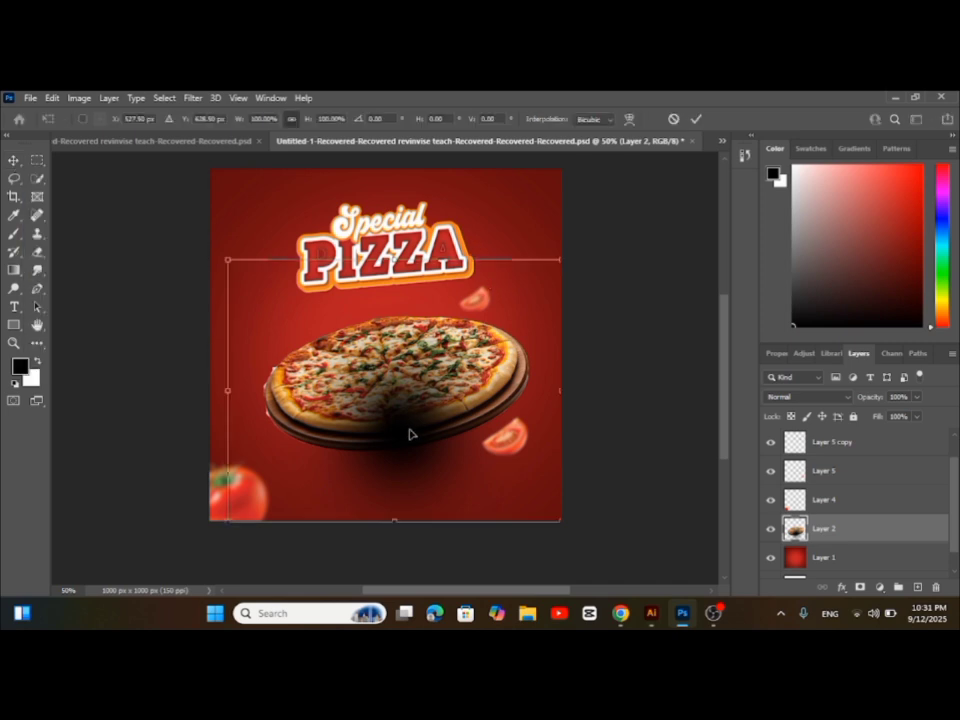
drag(409, 433, 400, 423)
key(ctrl+z)
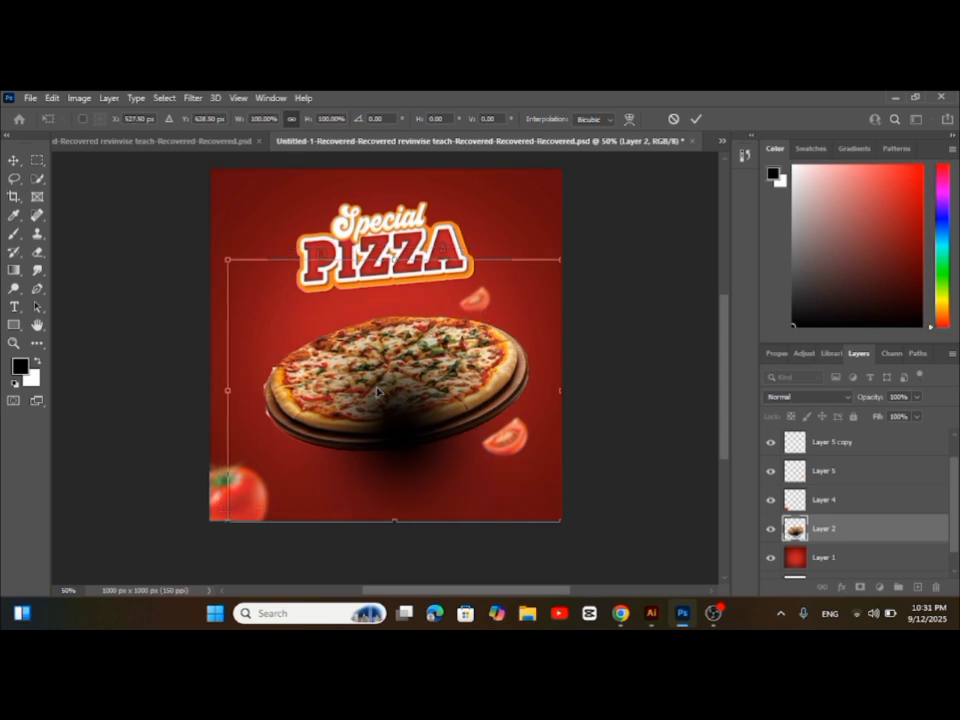
key(Return)
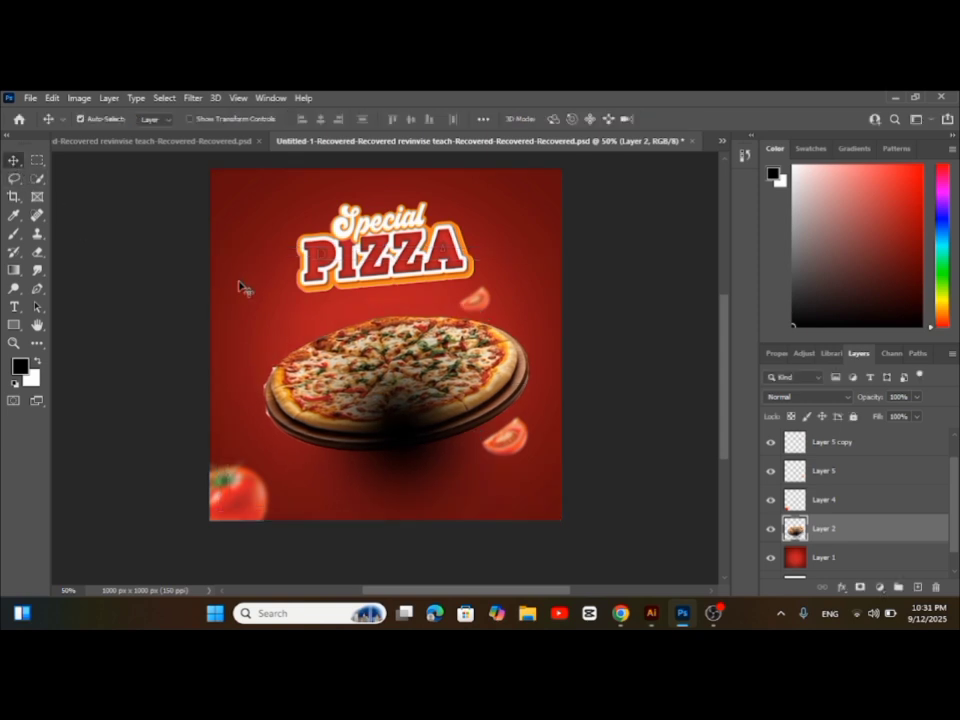
Add a new layer above the pizza layer and paint one soft black spot over the plate's lower edge
click(916, 588)
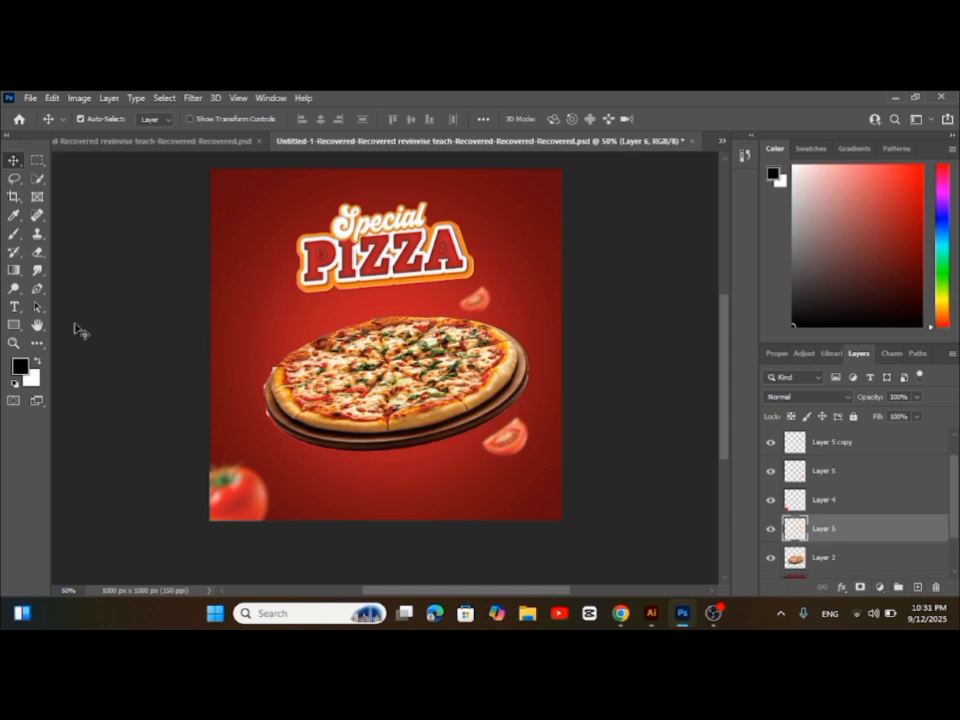
click(14, 233)
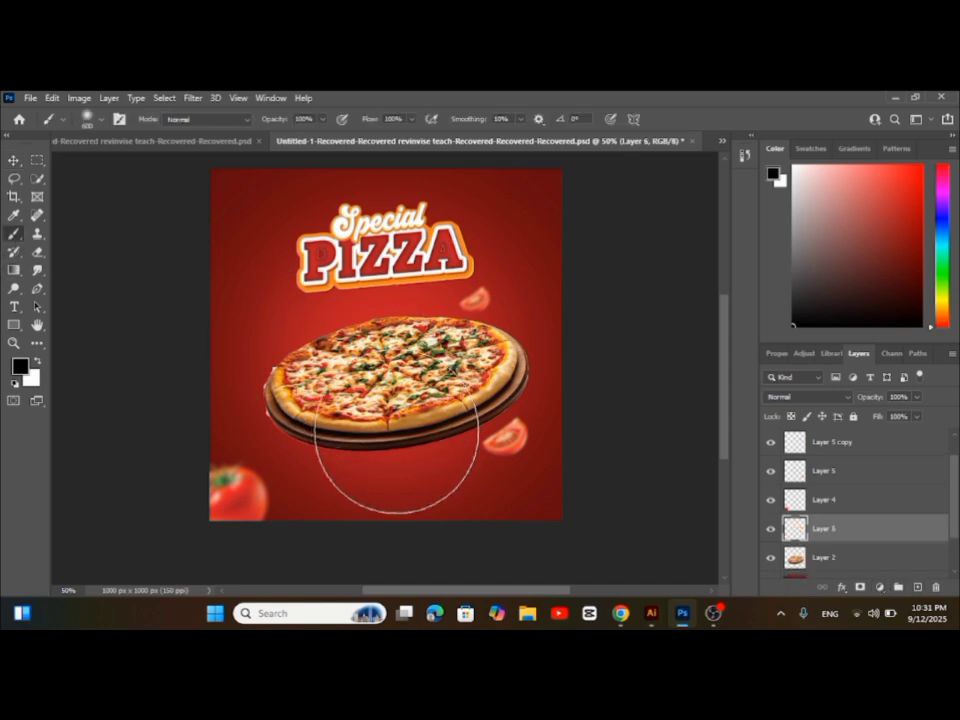
click(397, 432)
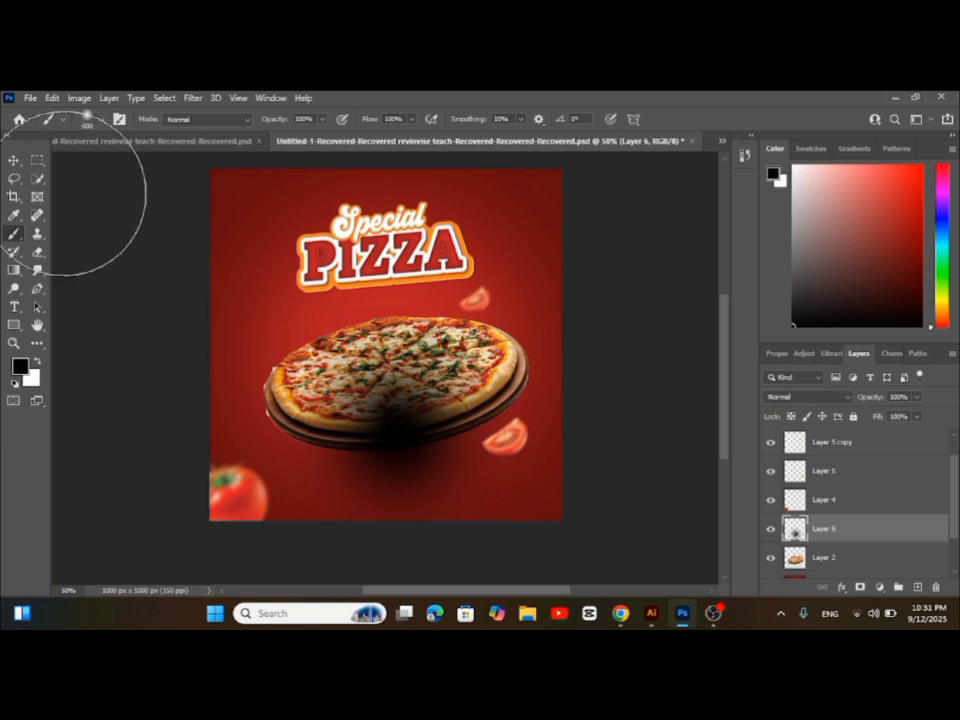
Transform the black spot into a flat shadow, about 139% wide and 13% high, and place it just beneath the pizza plate
click(14, 162)
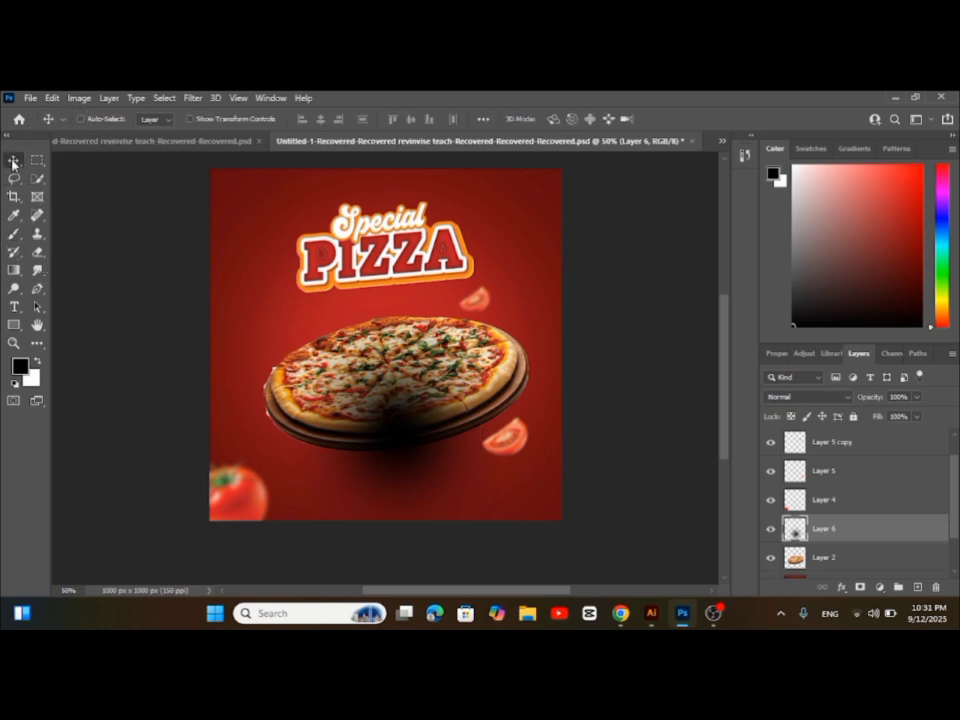
key(ctrl+t)
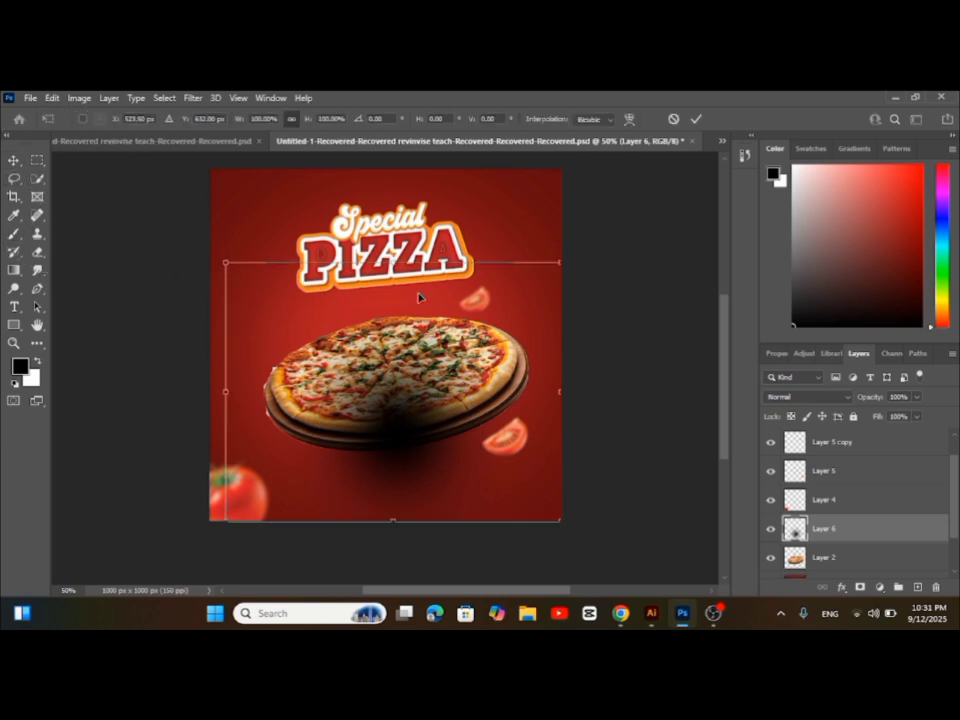
drag(397, 268, 395, 463)
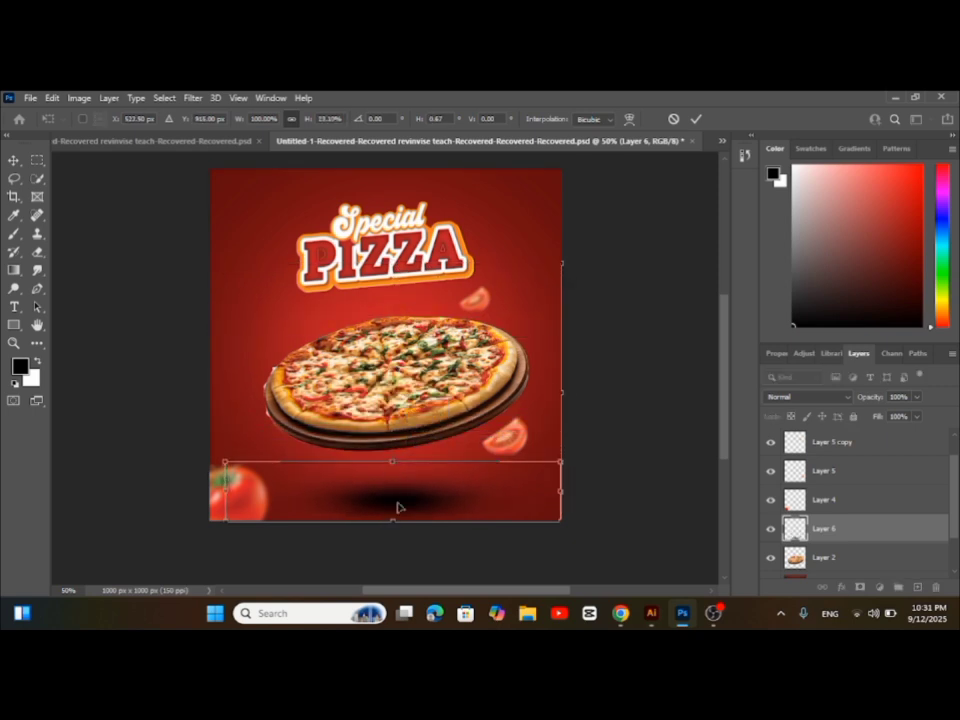
scroll(397, 507, down, 1)
drag(394, 512, 395, 478)
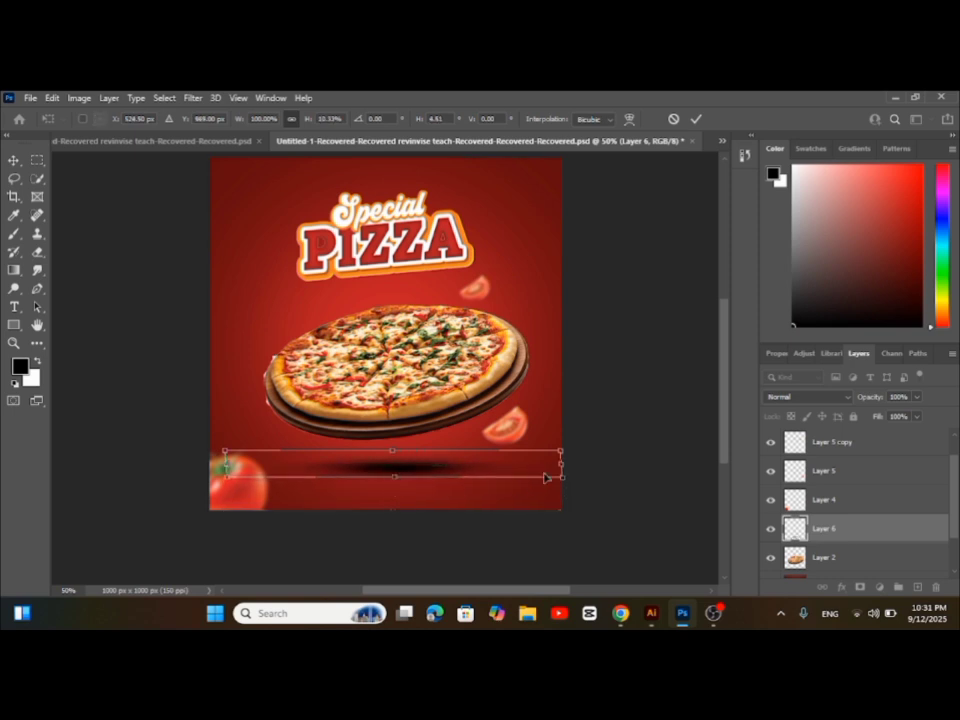
drag(563, 465, 694, 449)
drag(486, 473, 397, 458)
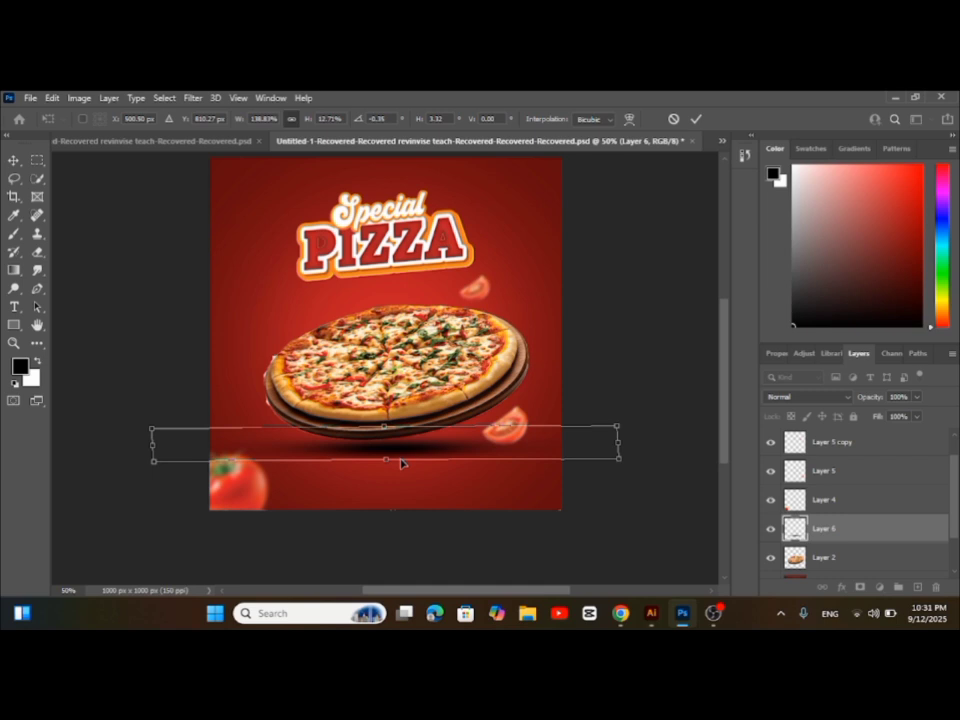
key(Return)
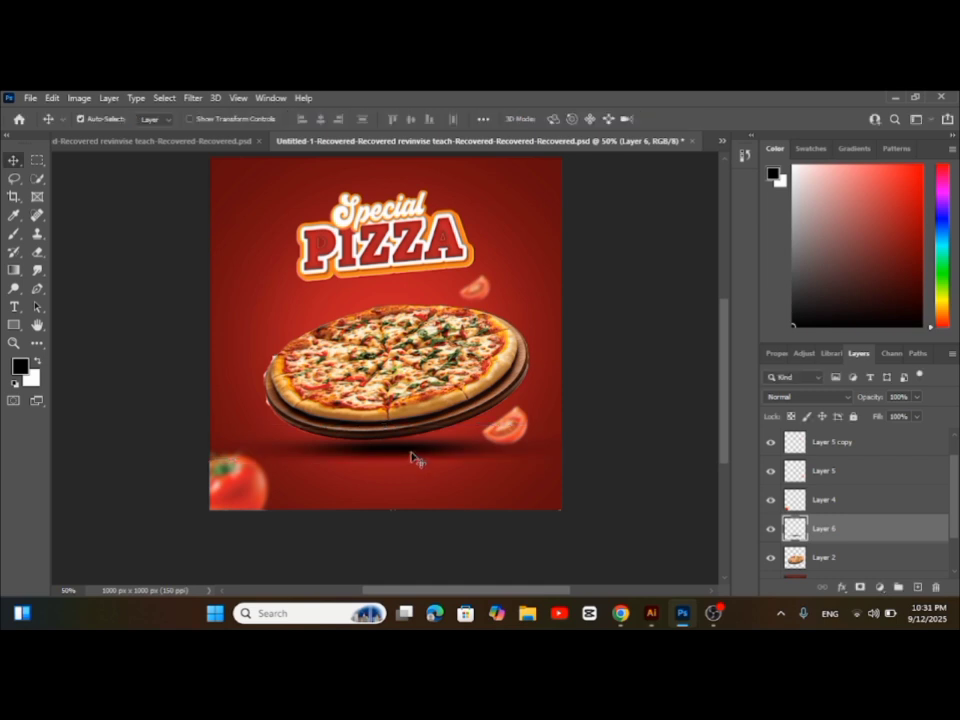
drag(412, 456, 418, 455)
Reduce the shadow layer's fill to 79% and deselect the layer
click(916, 416)
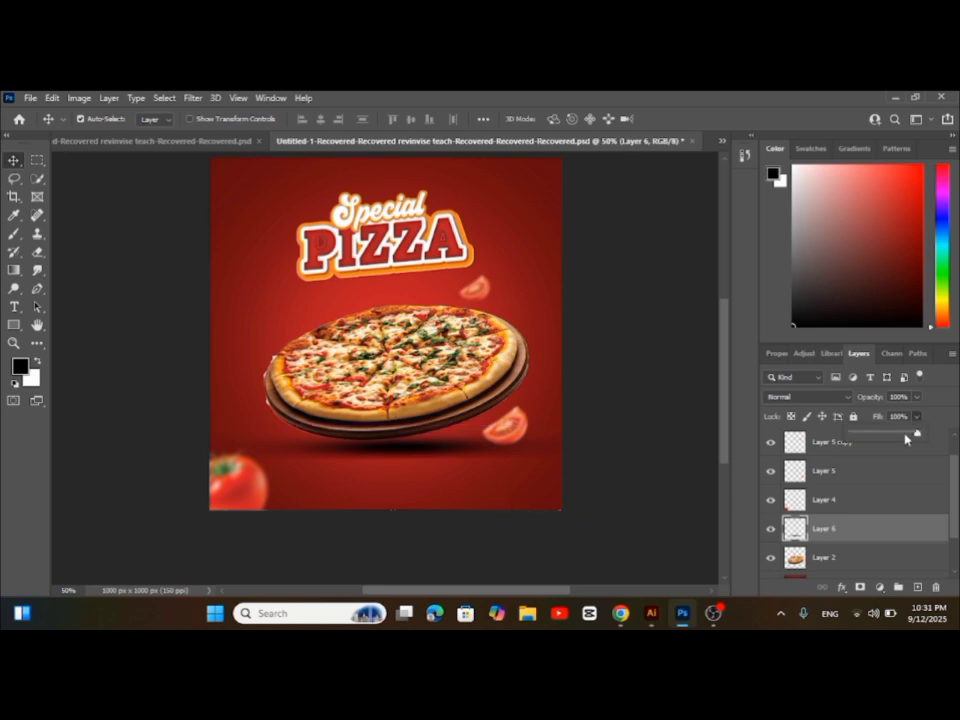
drag(912, 434, 905, 437)
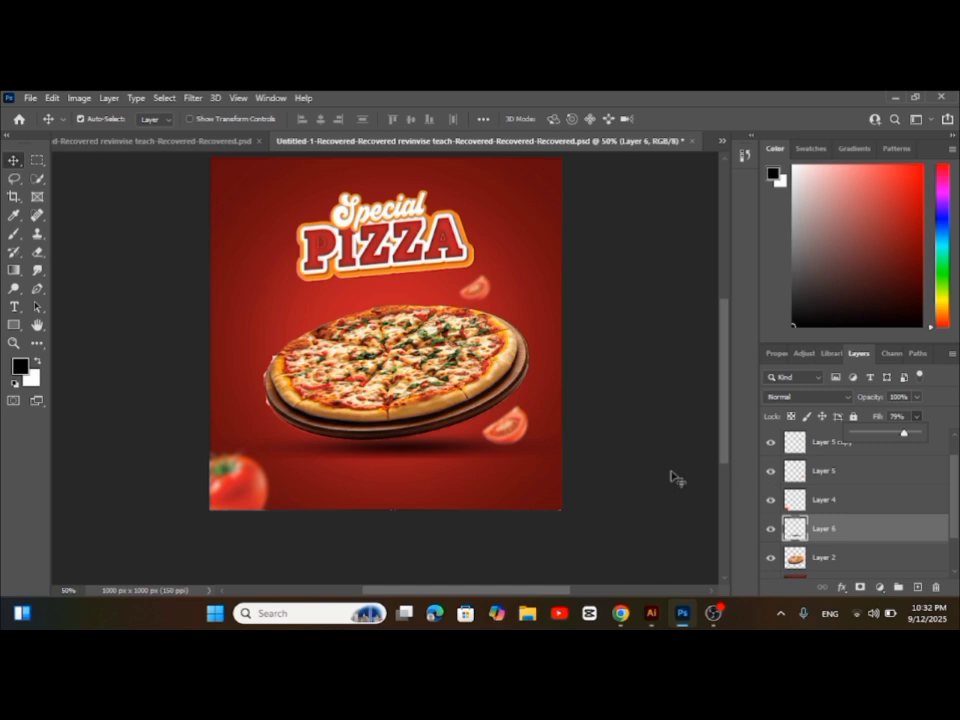
click(140, 268)
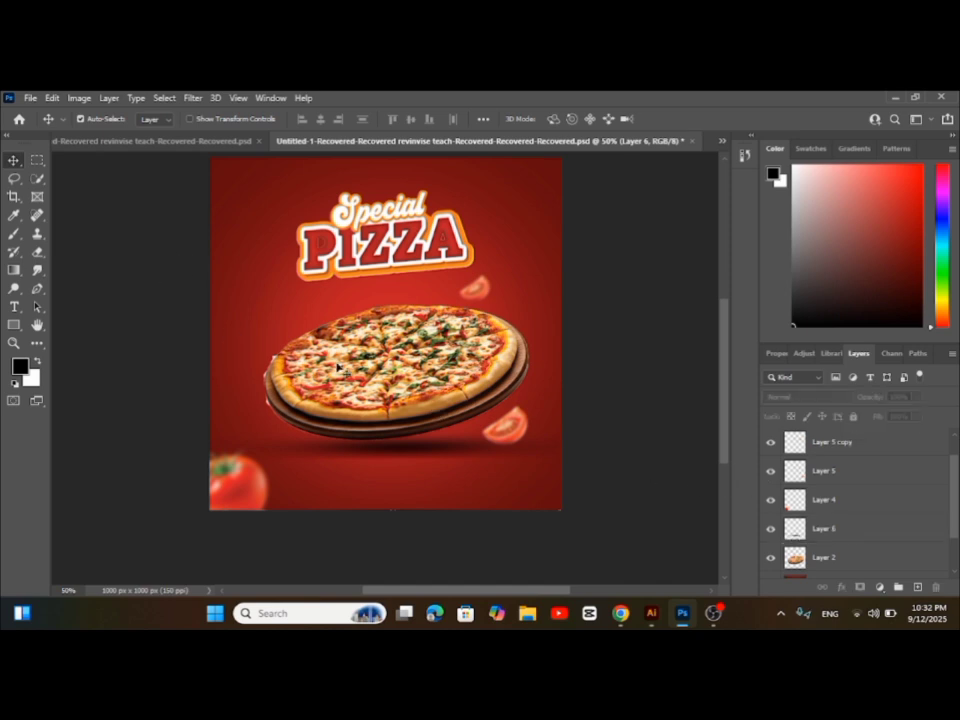
Enlarge the "Special PIZZA" title to about 109% and keep it horizontally centred above the pizza
scroll(409, 358, up, 1)
click(380, 255)
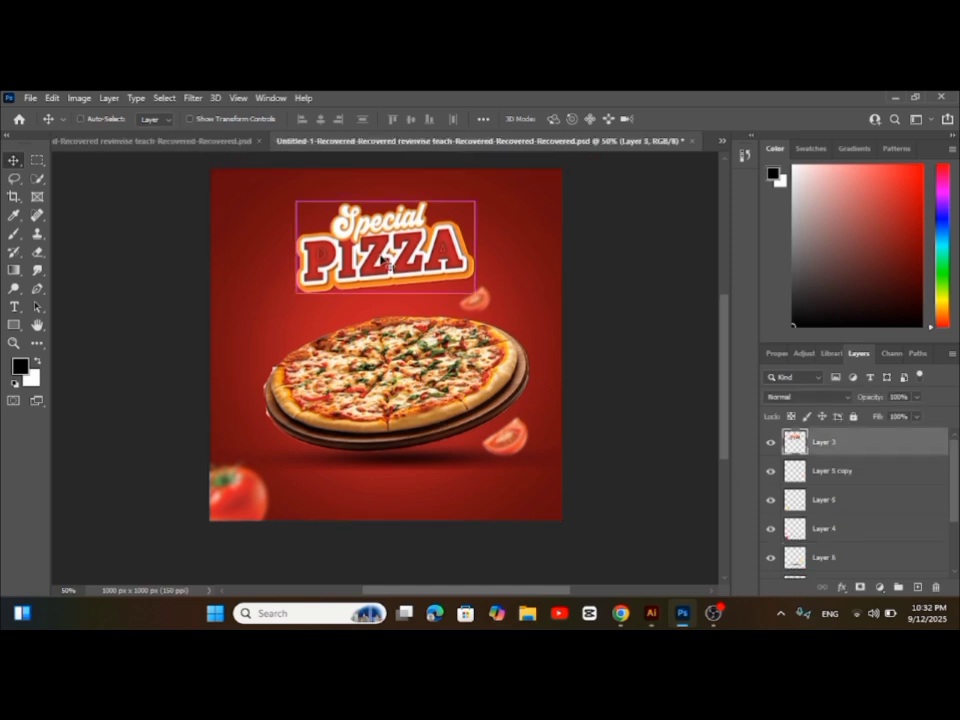
key(ctrl+t)
drag(477, 297, 482, 293)
drag(422, 275, 423, 268)
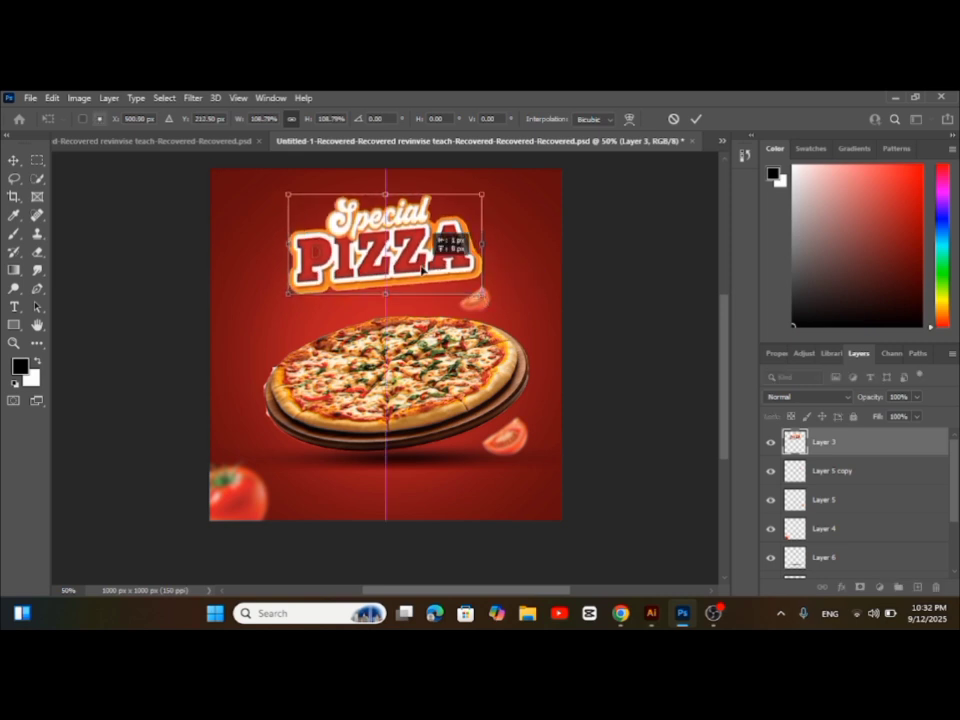
key(Return)
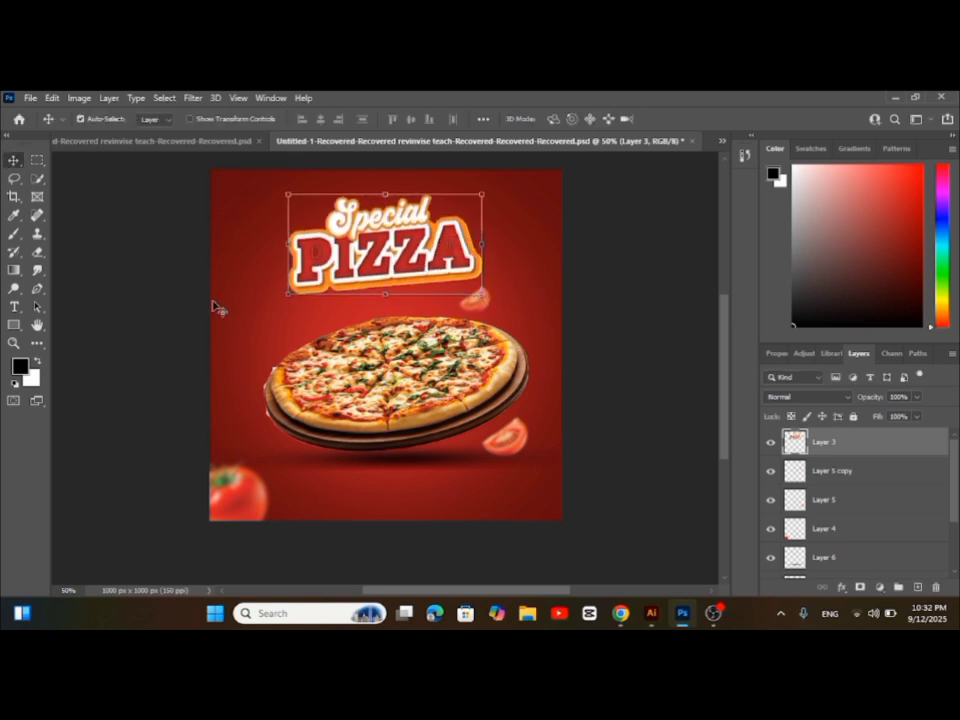
Add the round pizza logo on a new layer, scale it to about 30% and place it in the poster's upper-left corner
click(256, 242)
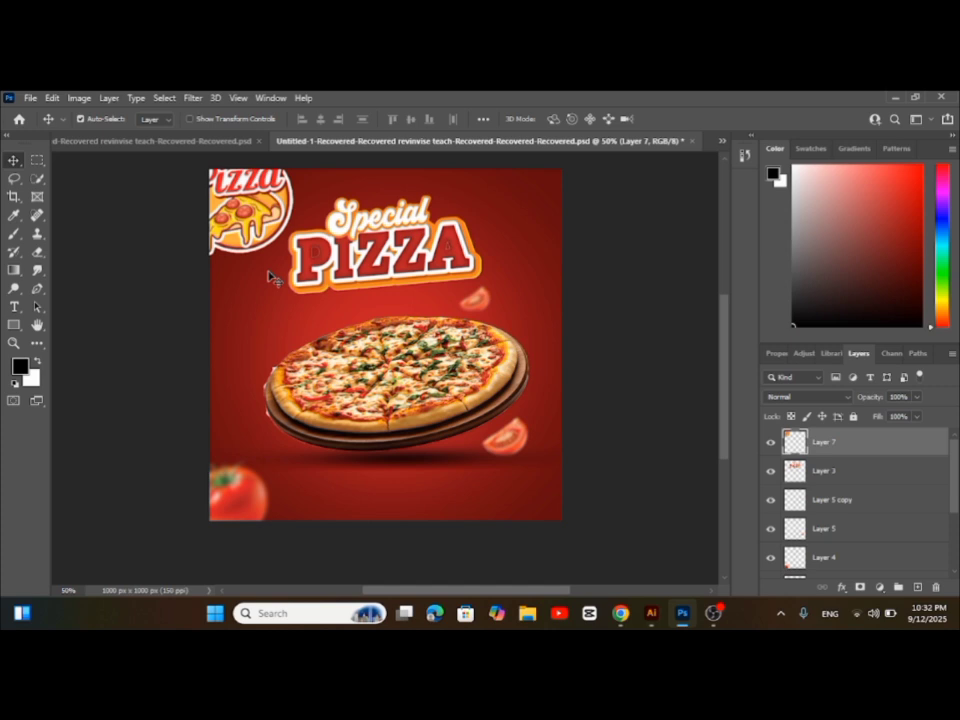
scroll(272, 276, up, 3)
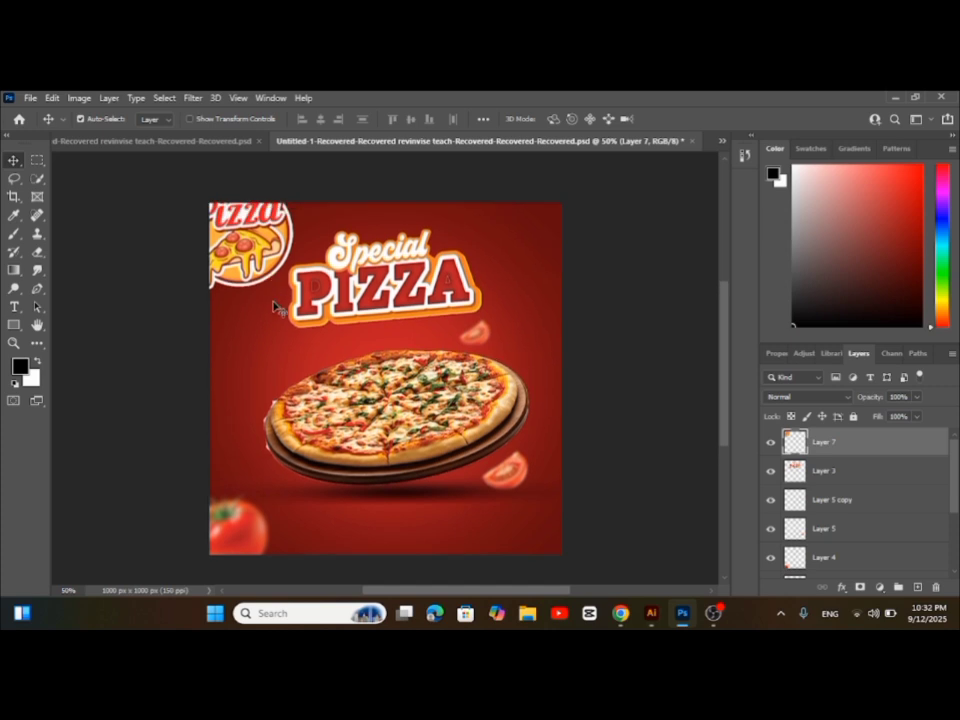
key(ctrl+t)
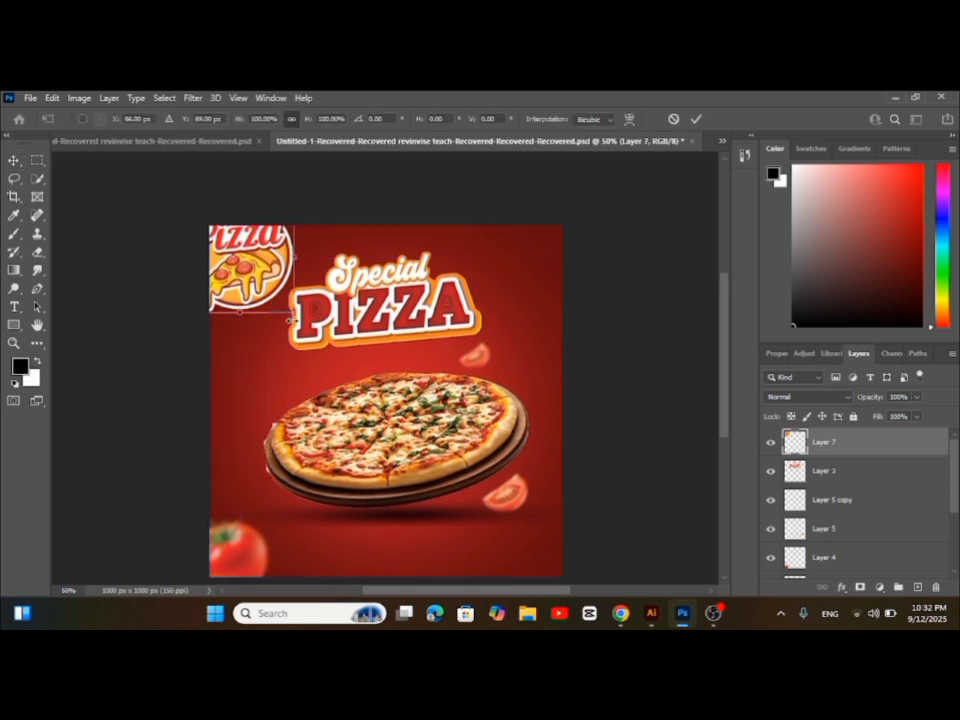
drag(293, 312, 242, 258)
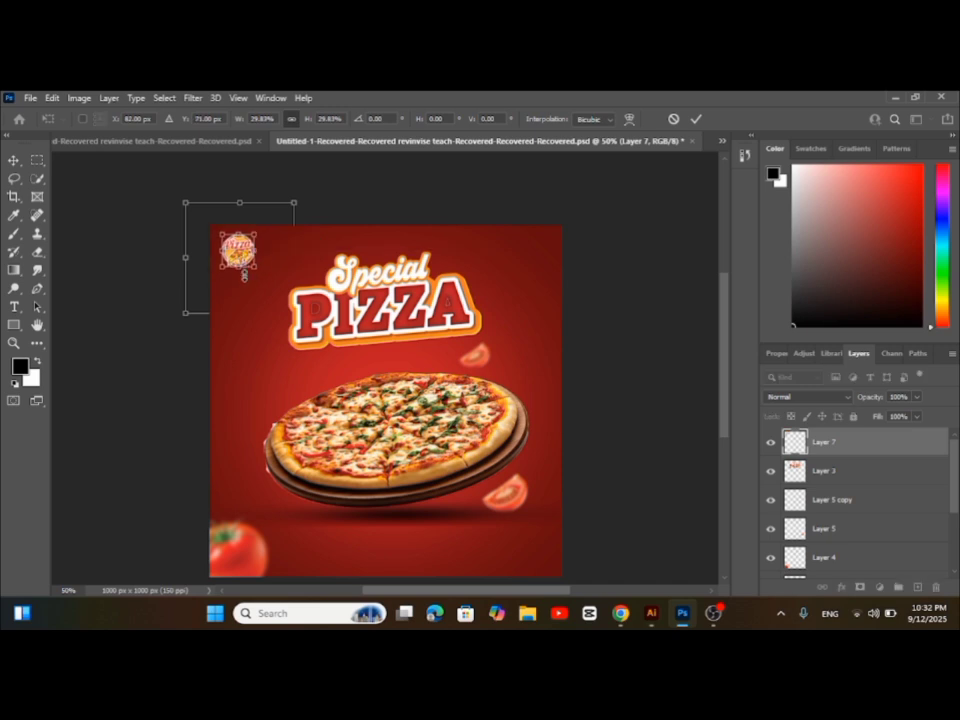
scroll(246, 283, up, 1)
key(Return)
scroll(236, 391, down, 1)
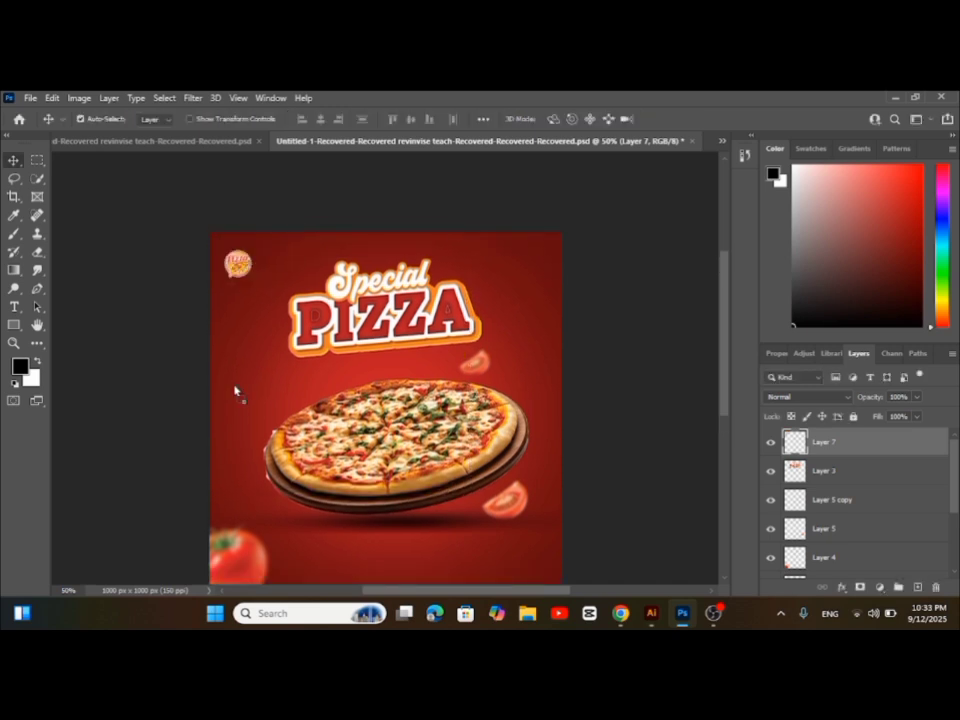
Paste the speech bubble outline as a smart object, enlarge it slightly and place it at the pizza's upper left
key(ctrl+v)
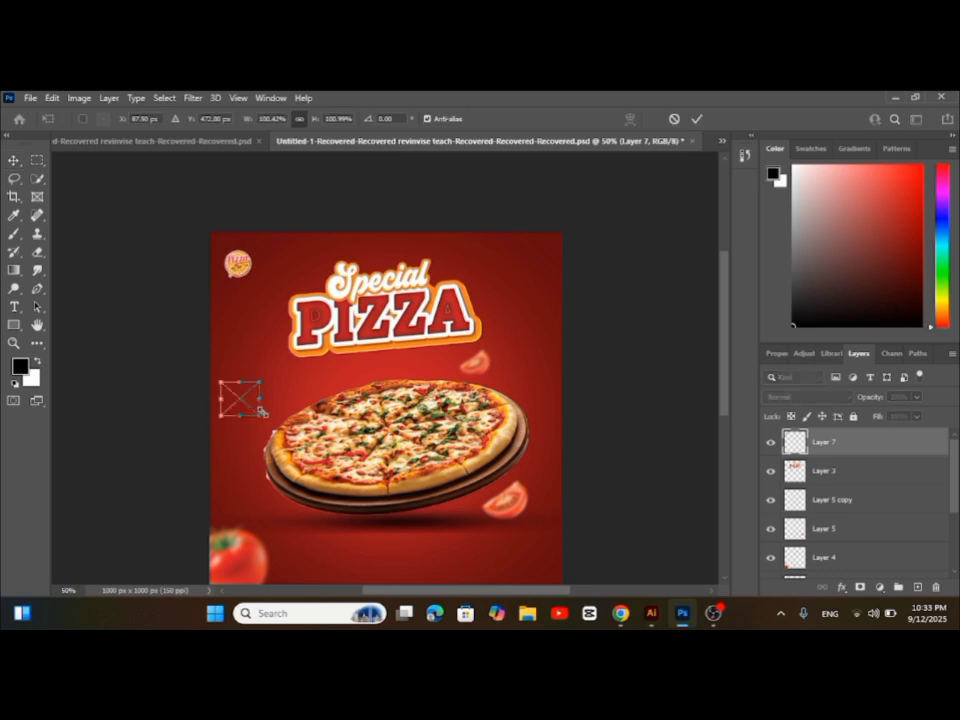
scroll(260, 423, up, 1)
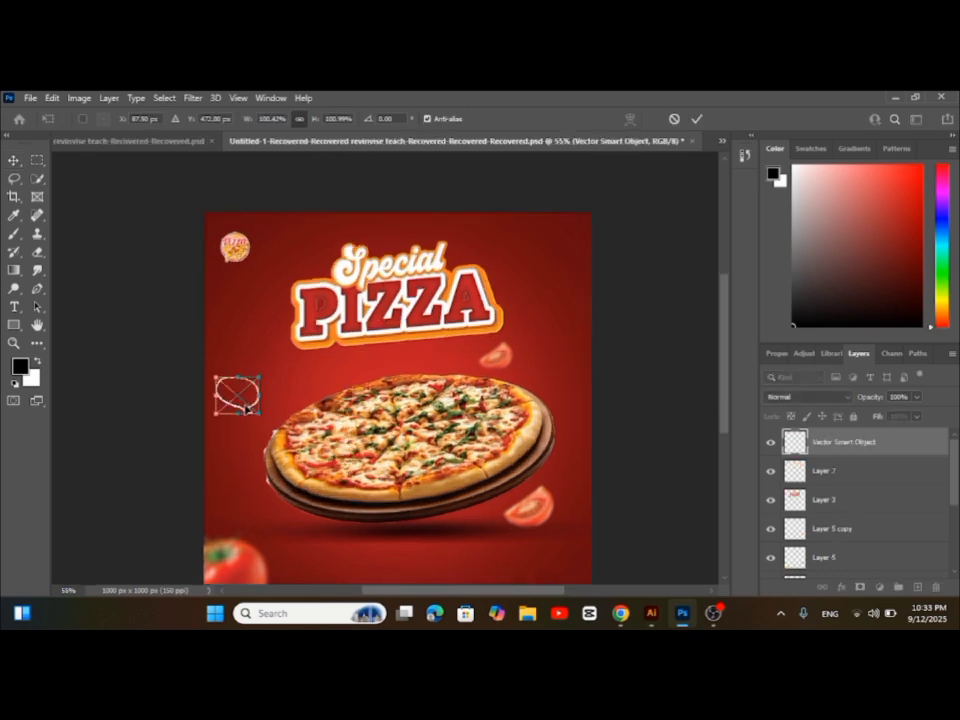
mouse_move(260, 413)
mouse_down()
mouse_move(265, 419)
mouse_move(245, 411)
mouse_up()
key(Return)
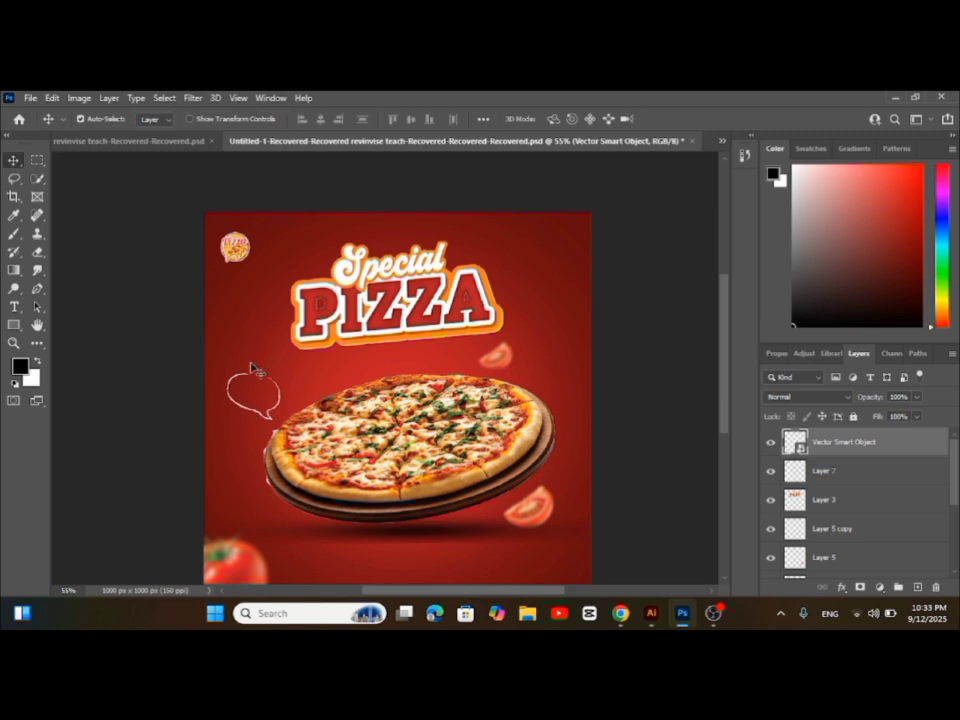
Shift the pizza and its shadow slightly to the right, about 30 px, away from the speech bubble
click(407, 424)
drag(407, 424, 424, 424)
drag(422, 531, 437, 530)
scroll(240, 422, up, 3)
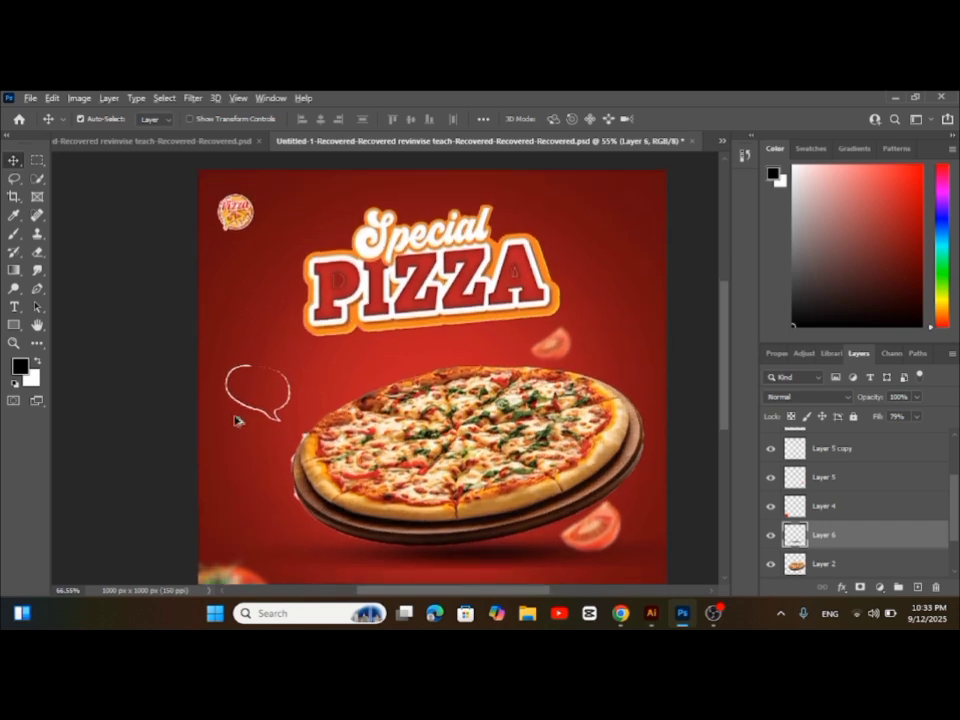
scroll(240, 422, down, 1)
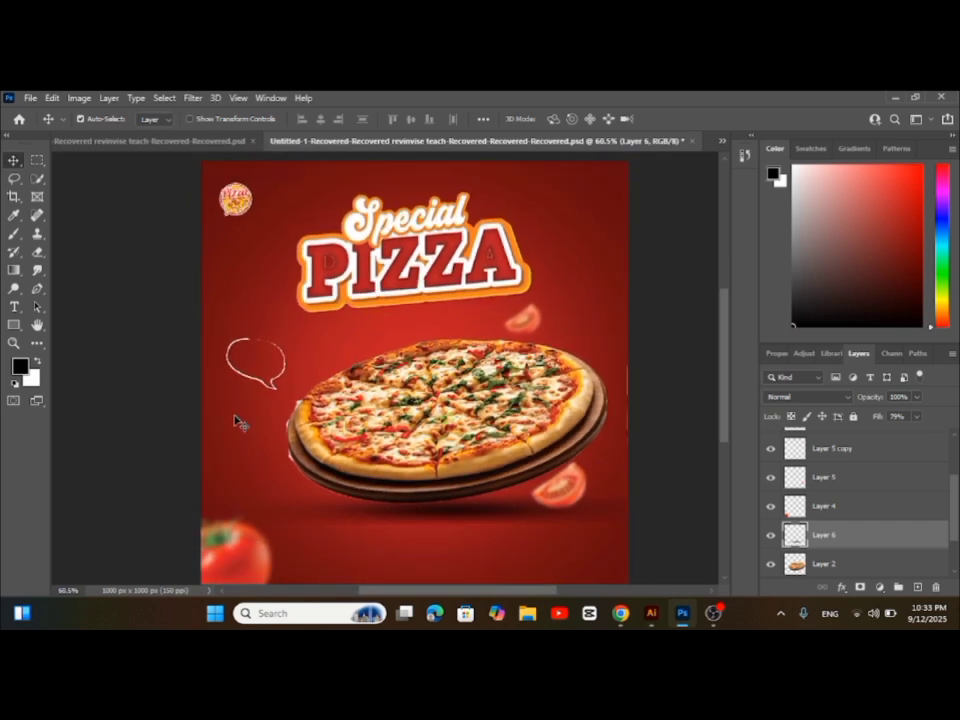
scroll(240, 422, down, 1)
scroll(285, 356, up, 2)
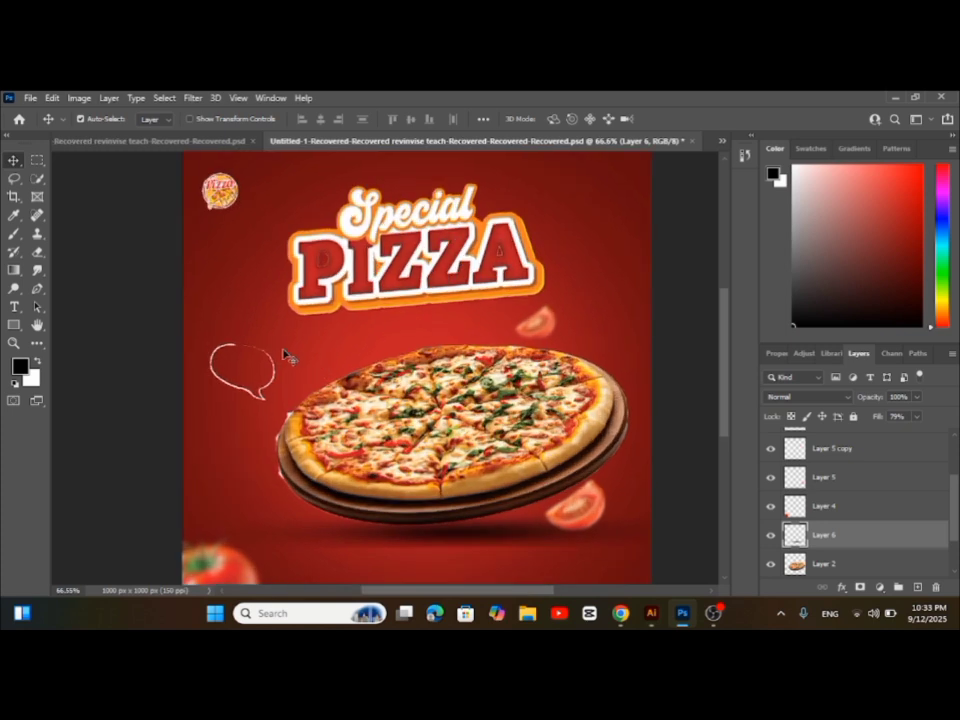
Add a two-line text reading "50%" and "OFF" inside the speech bubble
scroll(282, 356, up, 4)
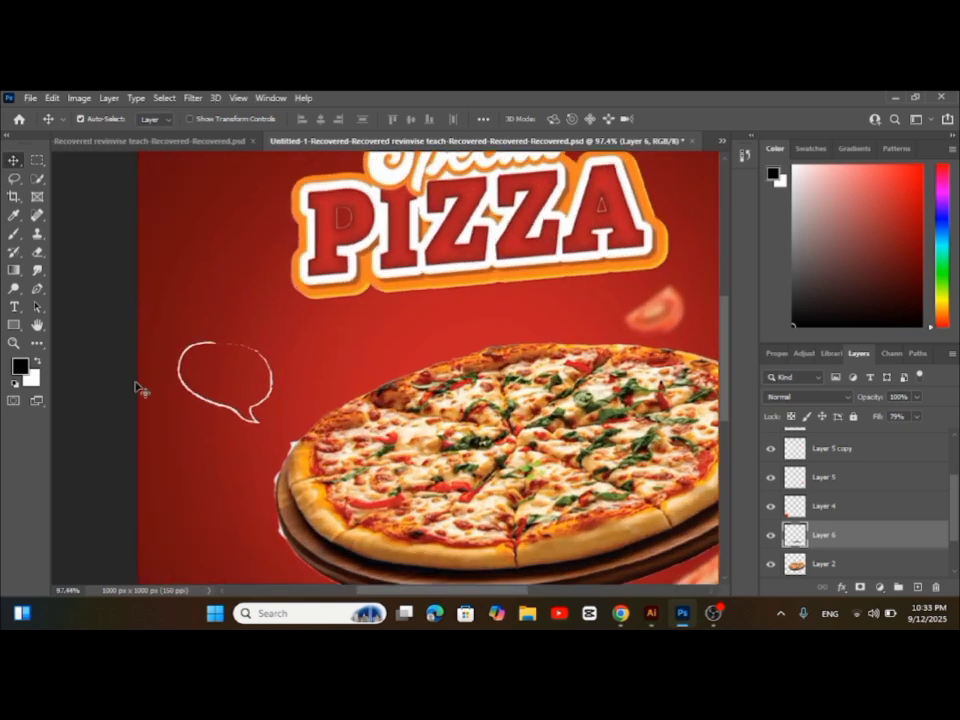
click(14, 306)
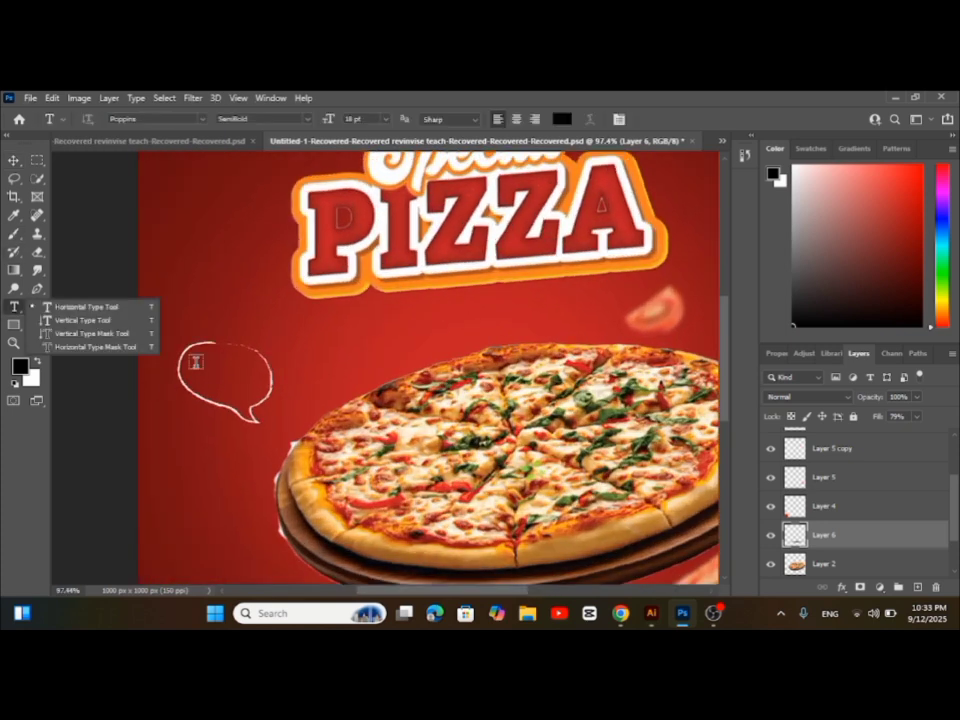
click(196, 362)
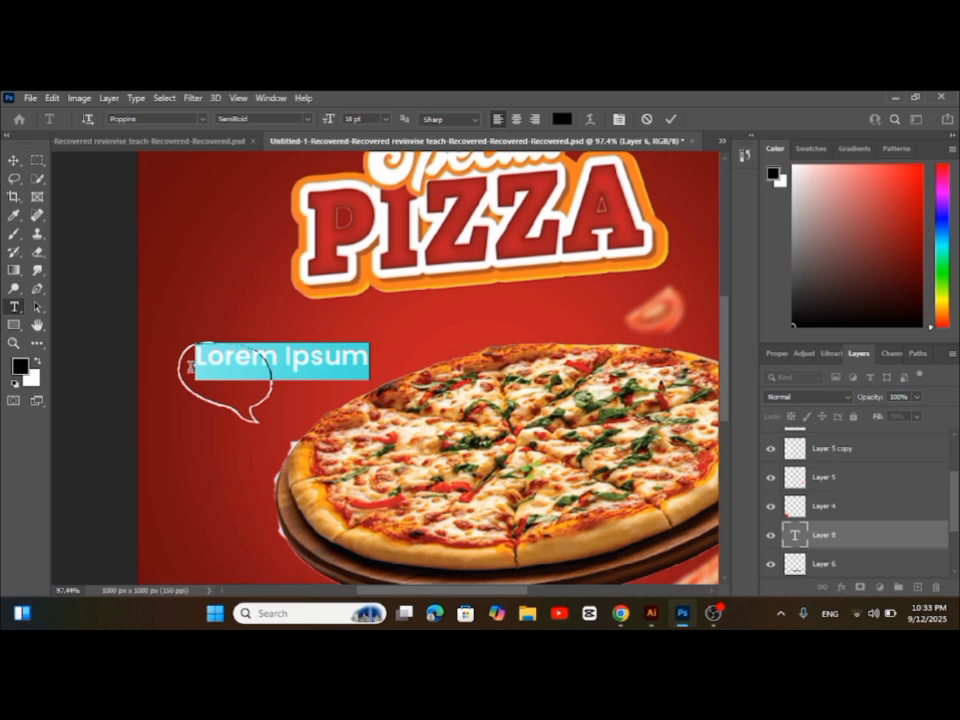
key(BackSpace)
mouse_move(621, 612)
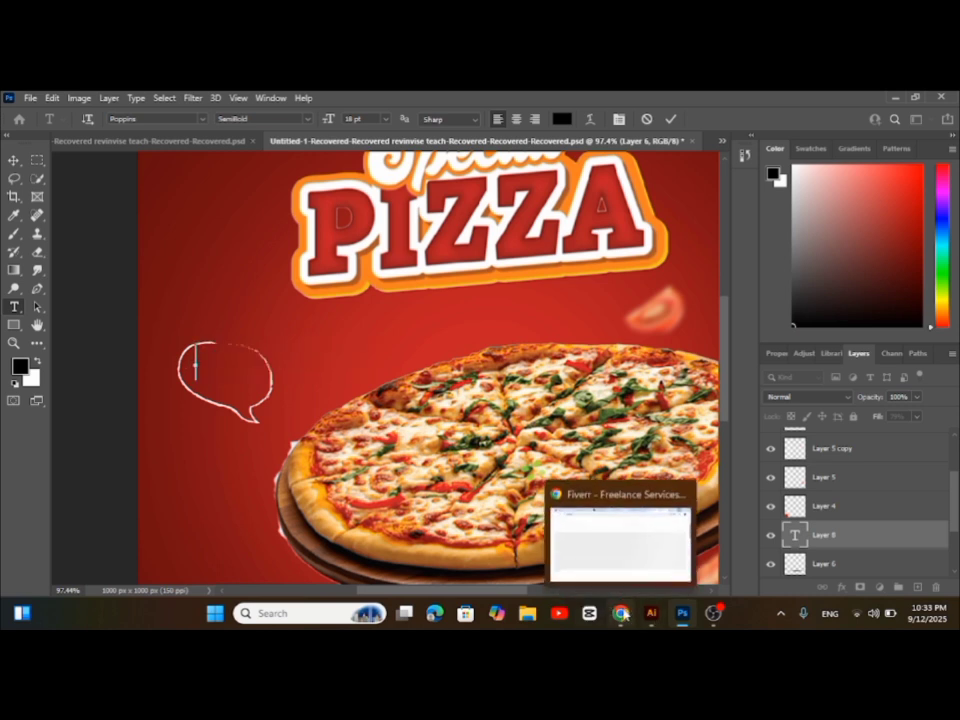
text(O)
key(BackSpace)
text(50)
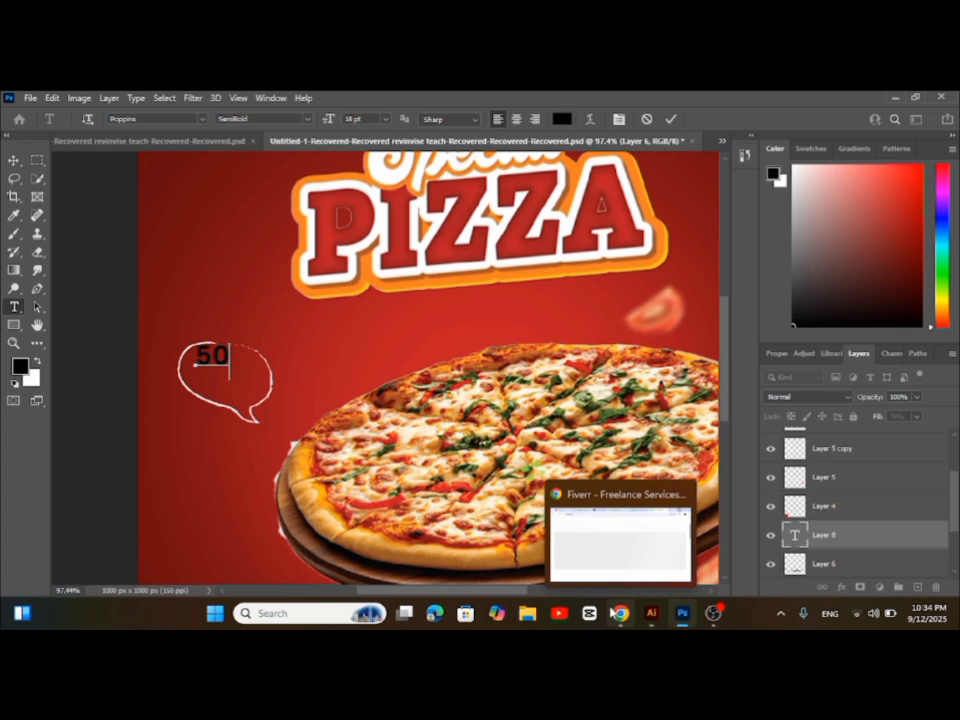
text(% )
text(off)
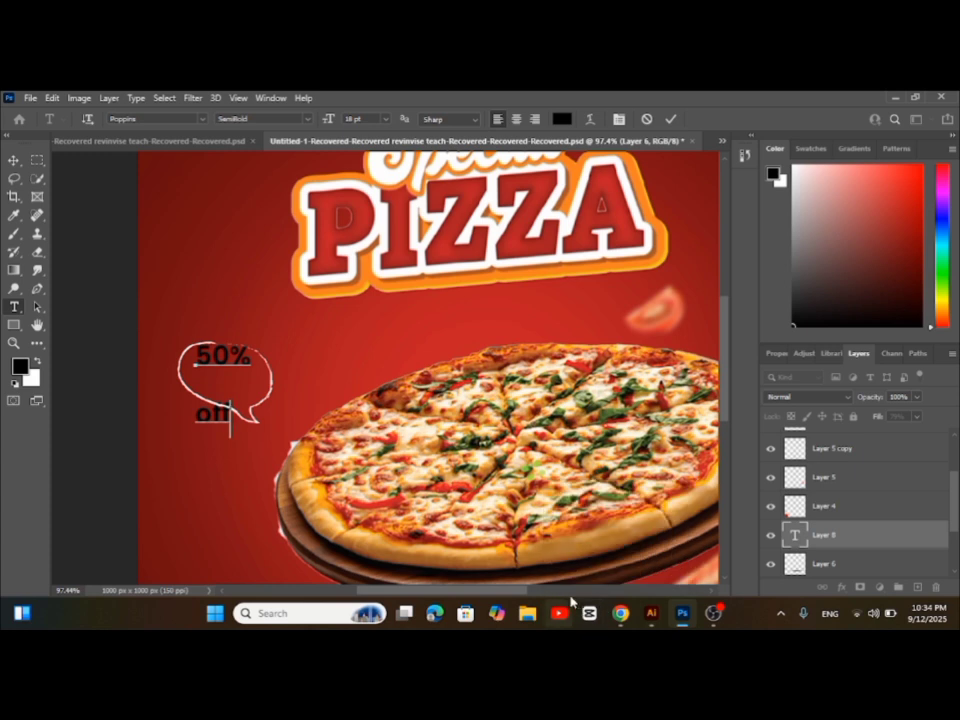
key(BackSpace)
key(BackSpace)
key(BackSpace)
text(OFF)
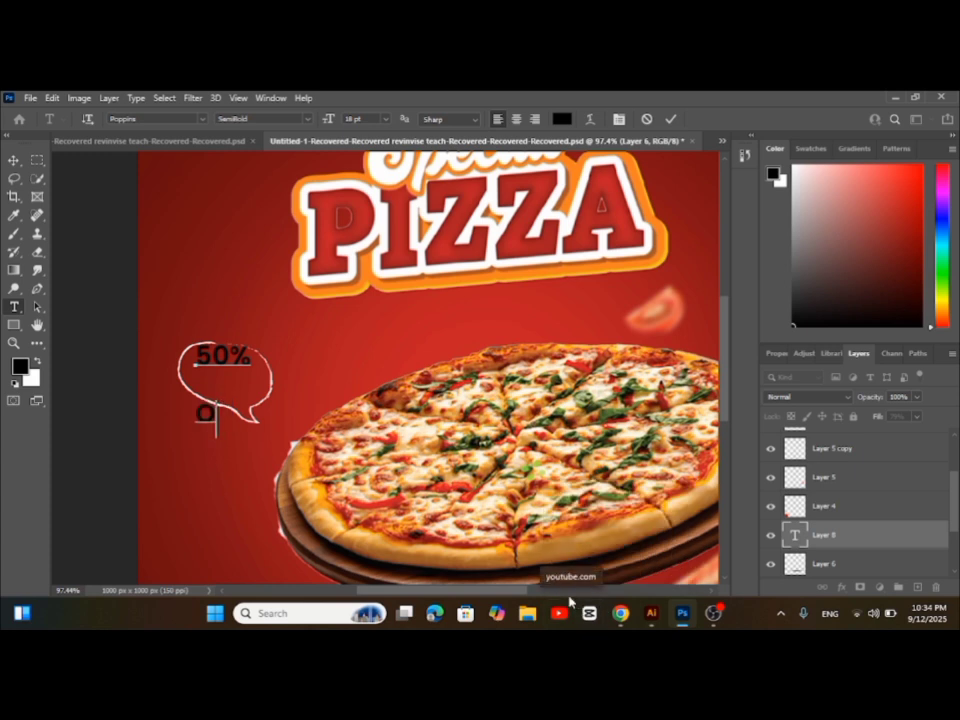
click(14, 160)
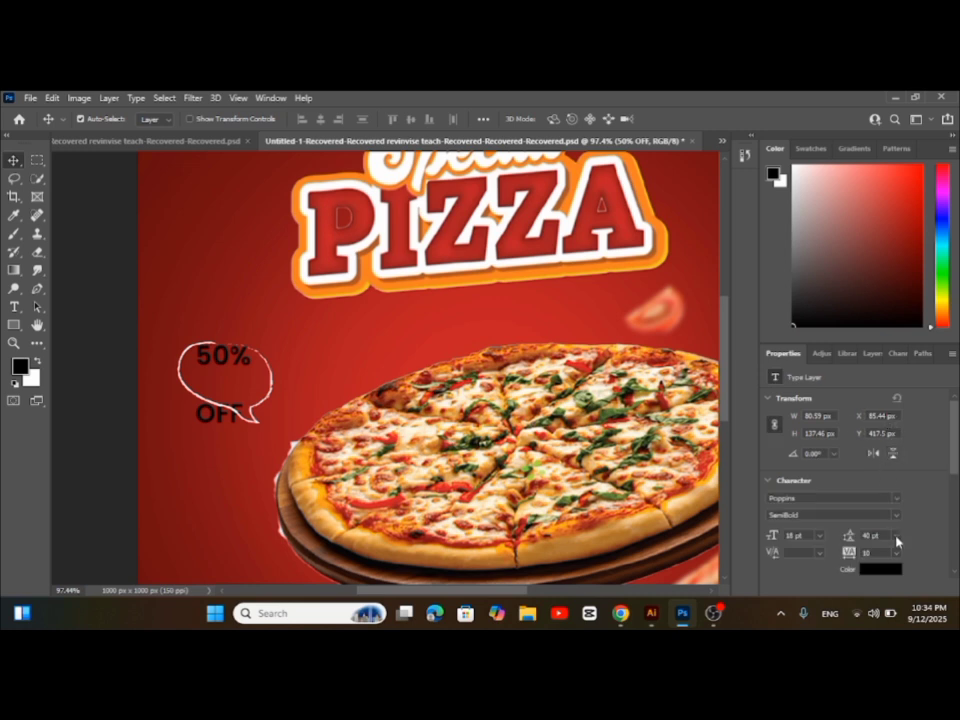
Set the "50% OFF" text's leading to 18 pt and move it down slightly into the speech bubble
click(897, 551)
click(890, 486)
click(897, 553)
click(888, 486)
click(896, 538)
click(896, 462)
drag(224, 367, 226, 376)
Set the "50% OFF" text's size and leading to 16 pt and reposition it within the speech bubble
click(819, 536)
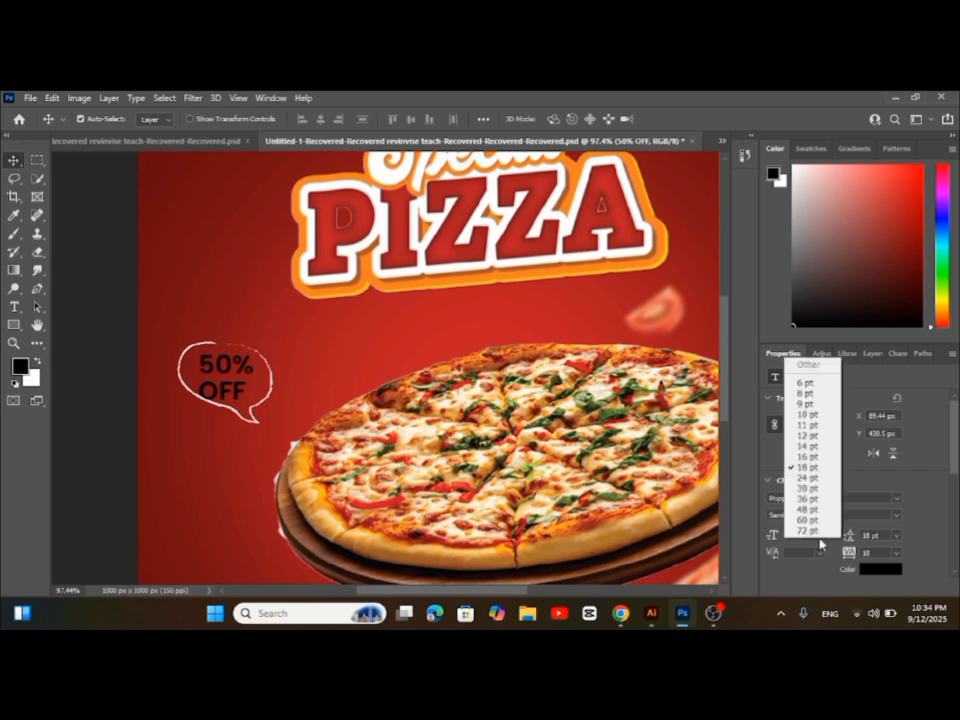
click(810, 454)
drag(236, 392, 248, 385)
click(896, 536)
click(884, 494)
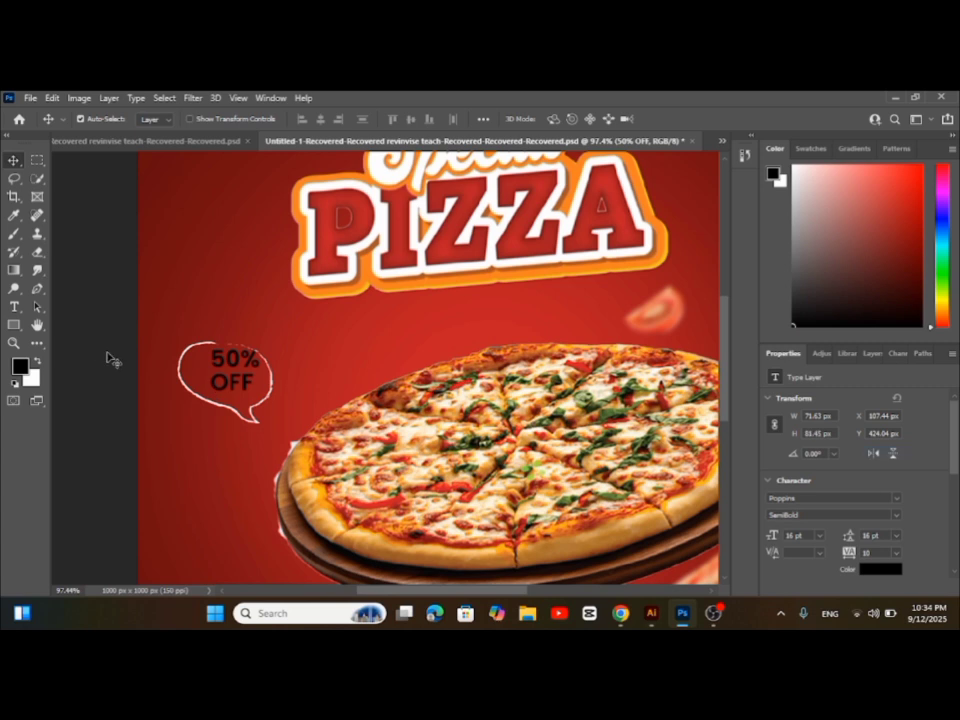
drag(231, 365, 229, 365)
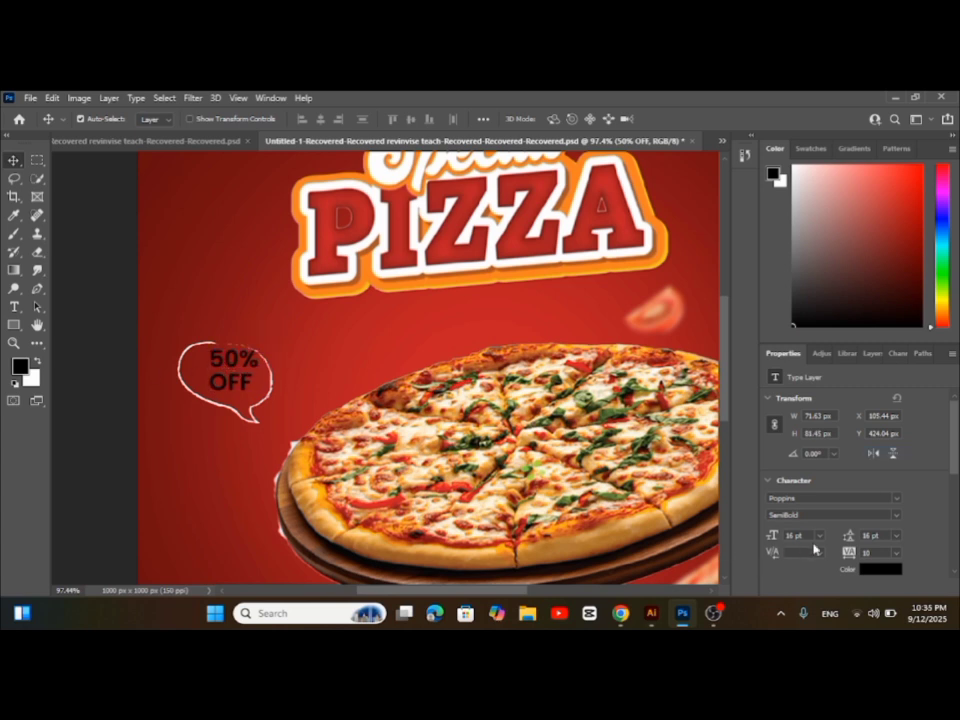
Reduce the "50% OFF" text to 14 pt, shift it slightly left in the bubble and fill it with white
click(820, 537)
click(808, 454)
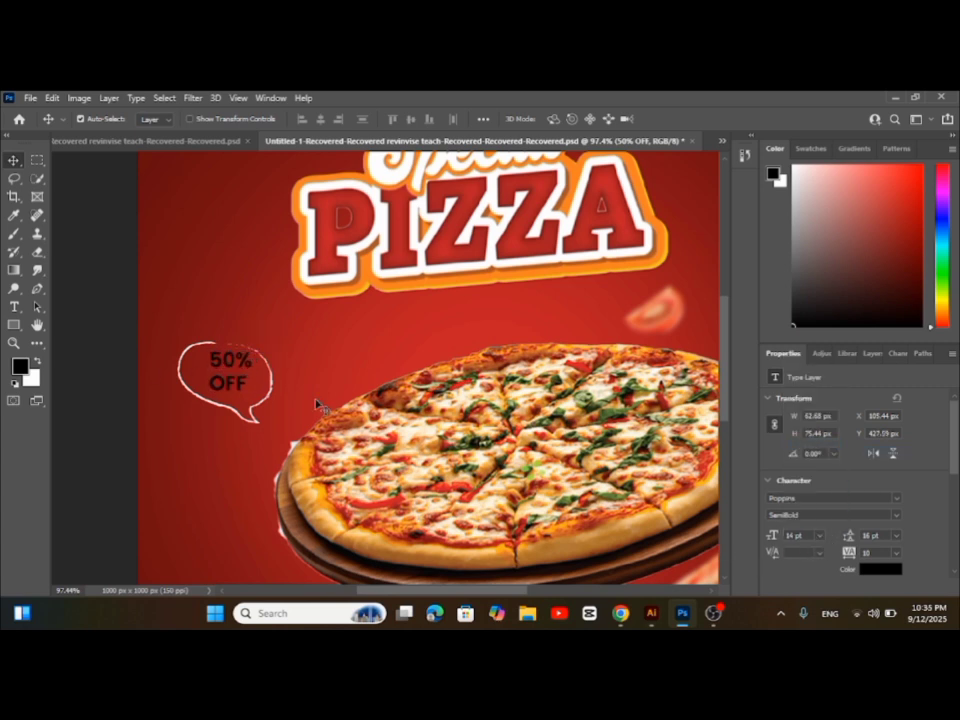
drag(238, 370, 233, 371)
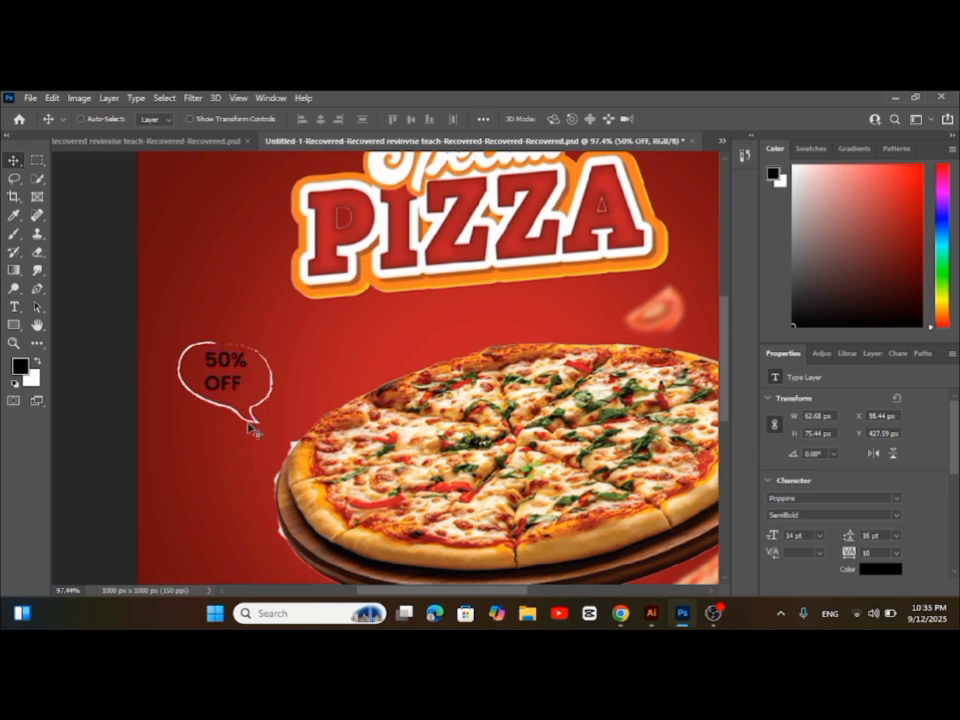
key(ctrl+BackSpace)
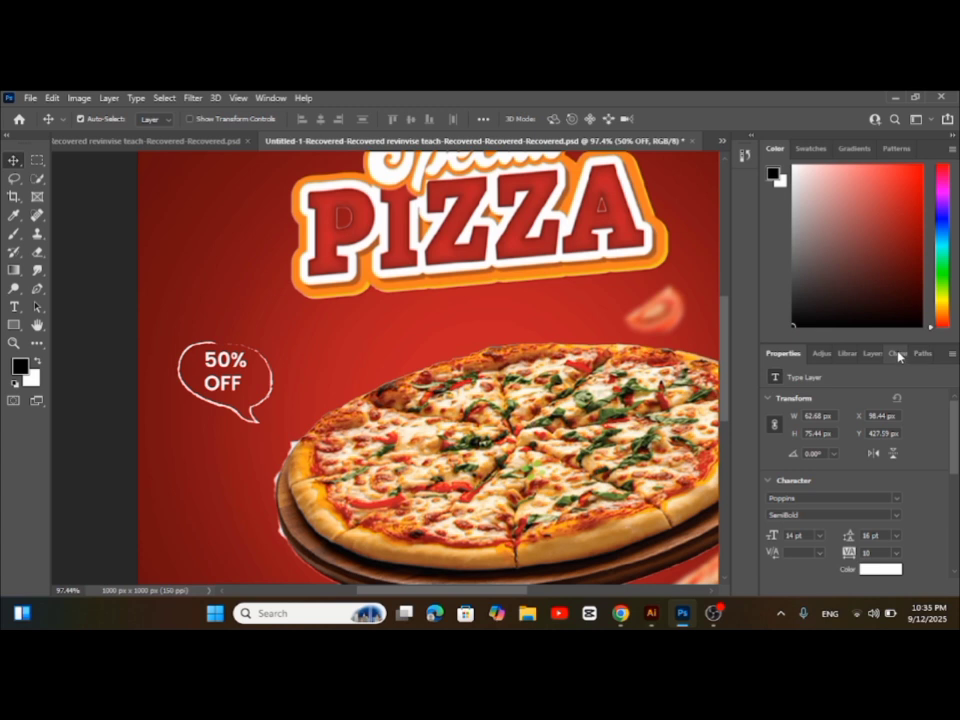
Set the "50% OFF" text's font to Rage Italic and centre it in the speech bubble
click(896, 499)
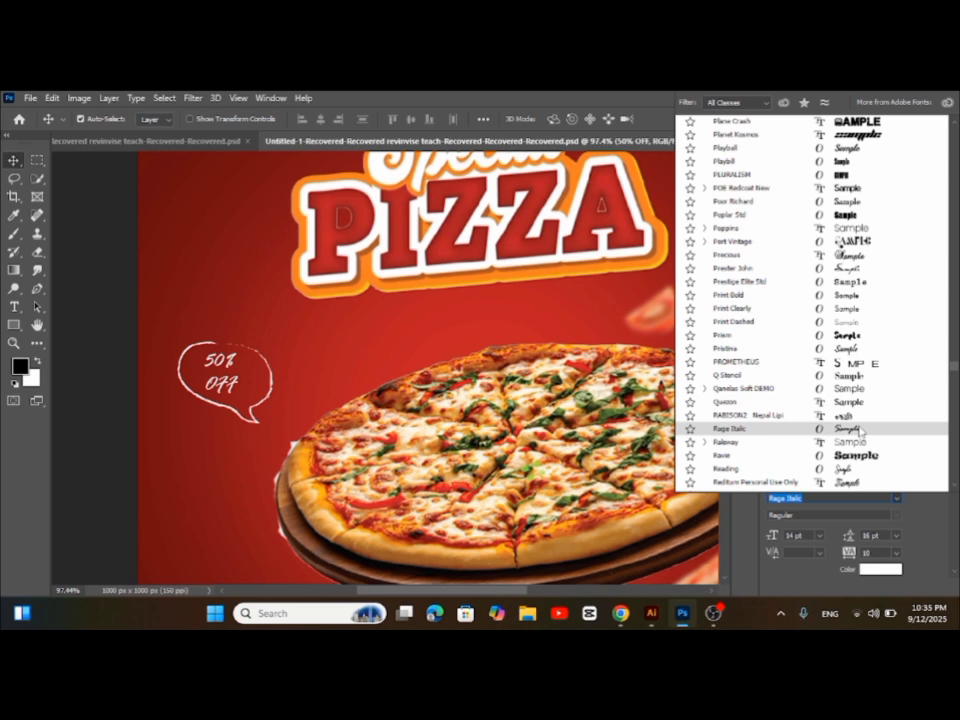
click(856, 431)
click(229, 376)
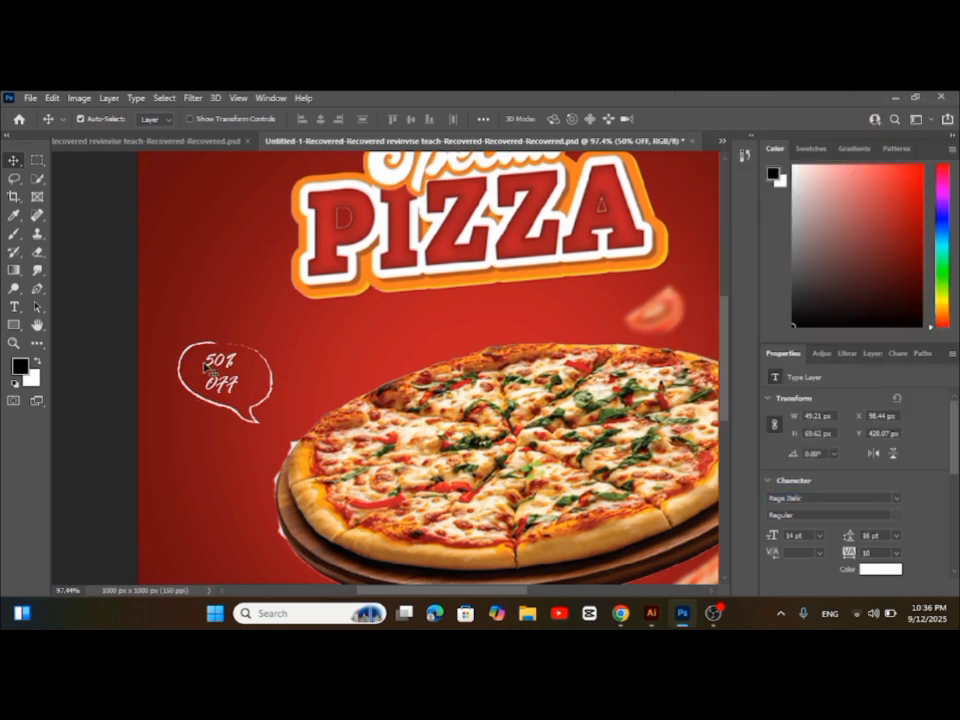
drag(219, 369, 226, 370)
Place the tomato cluster in the poster's lower-right corner and scale it down to about 194 × 186 px
scroll(336, 516, down, 2)
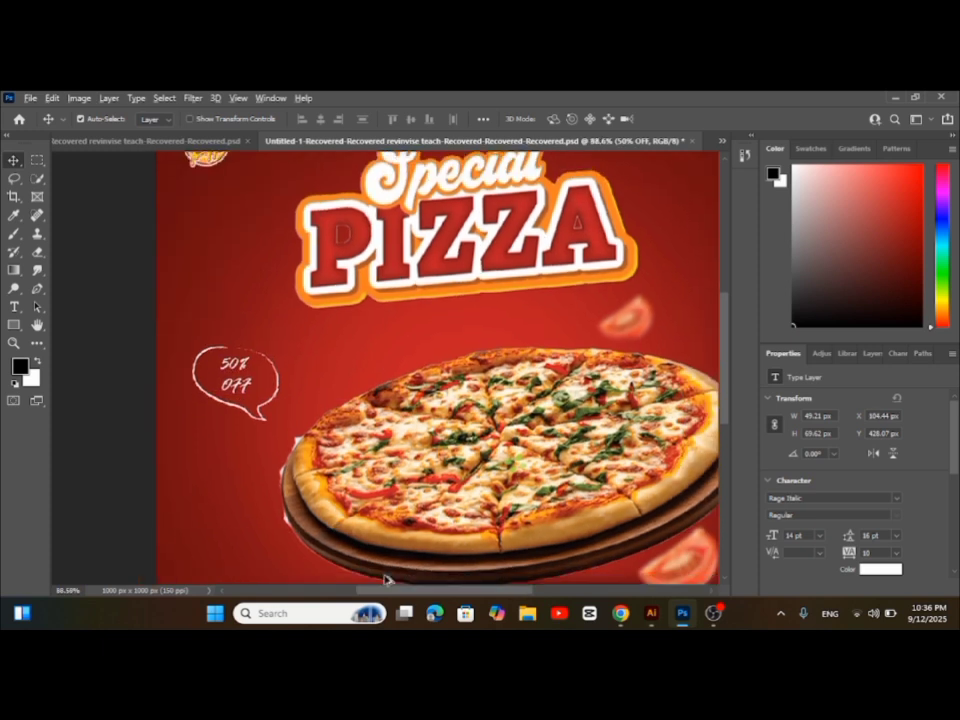
scroll(520, 531, down, 4)
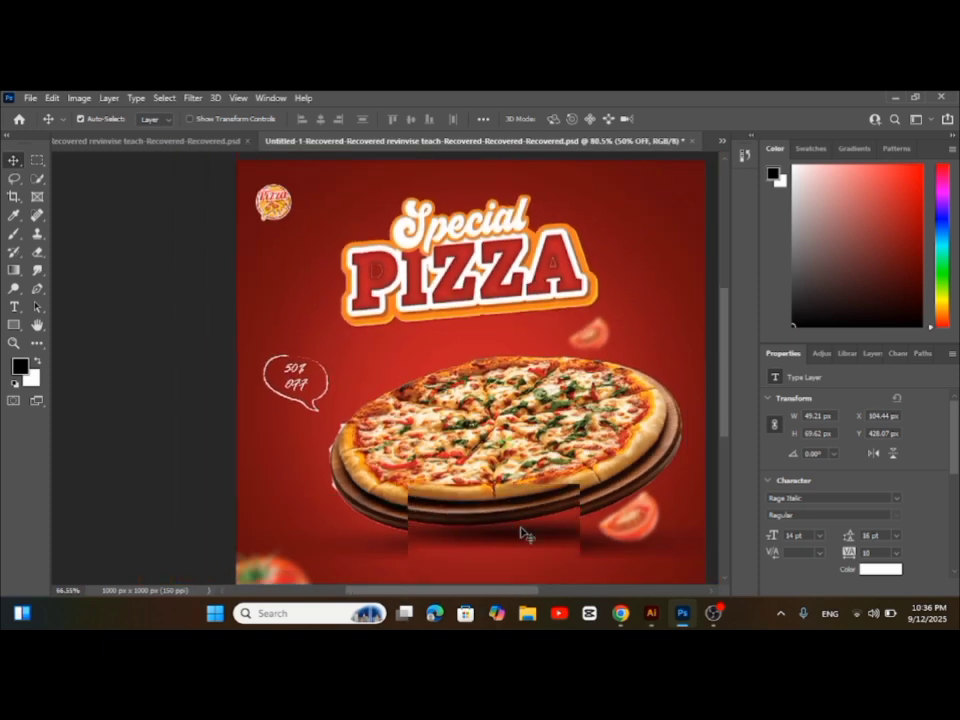
scroll(521, 531, down, 3)
drag(603, 576, 519, 514)
click(515, 525)
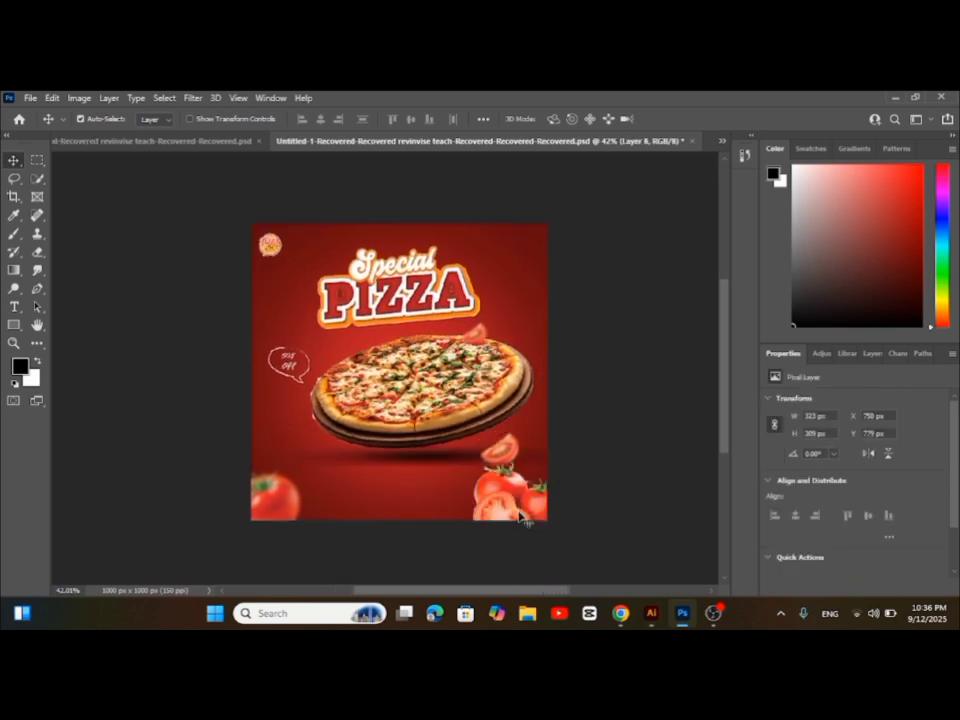
key(ctrl+t)
drag(476, 457, 499, 474)
drag(536, 510, 542, 508)
click(12, 162)
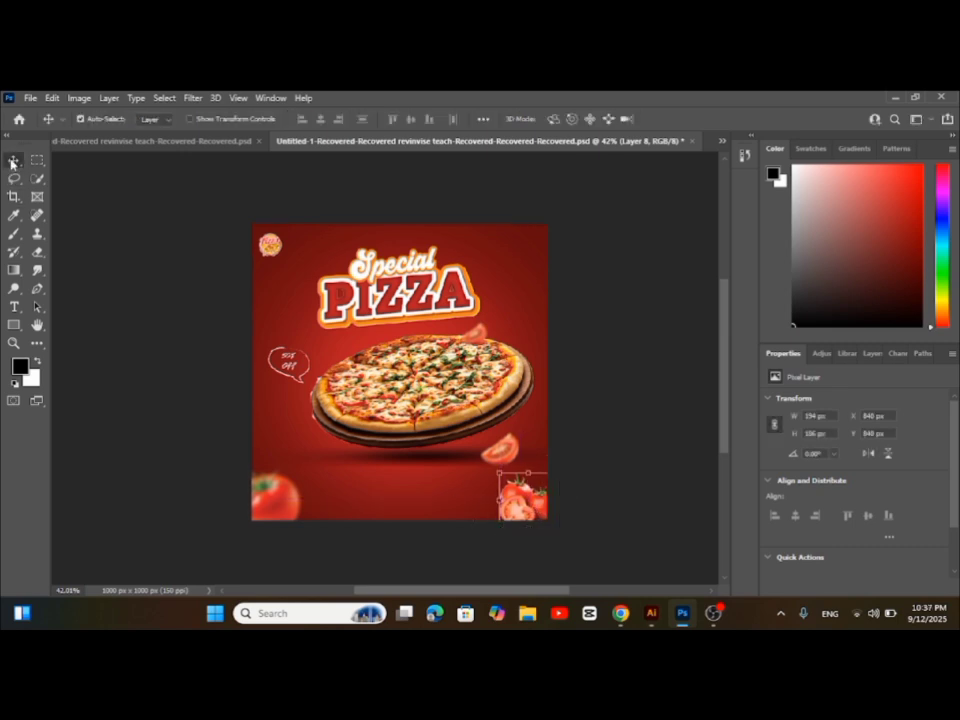
Apply a Gaussian Blur with a radius of about 7.2 pixels to the tomato cluster in the lower-right corner
click(170, 98)
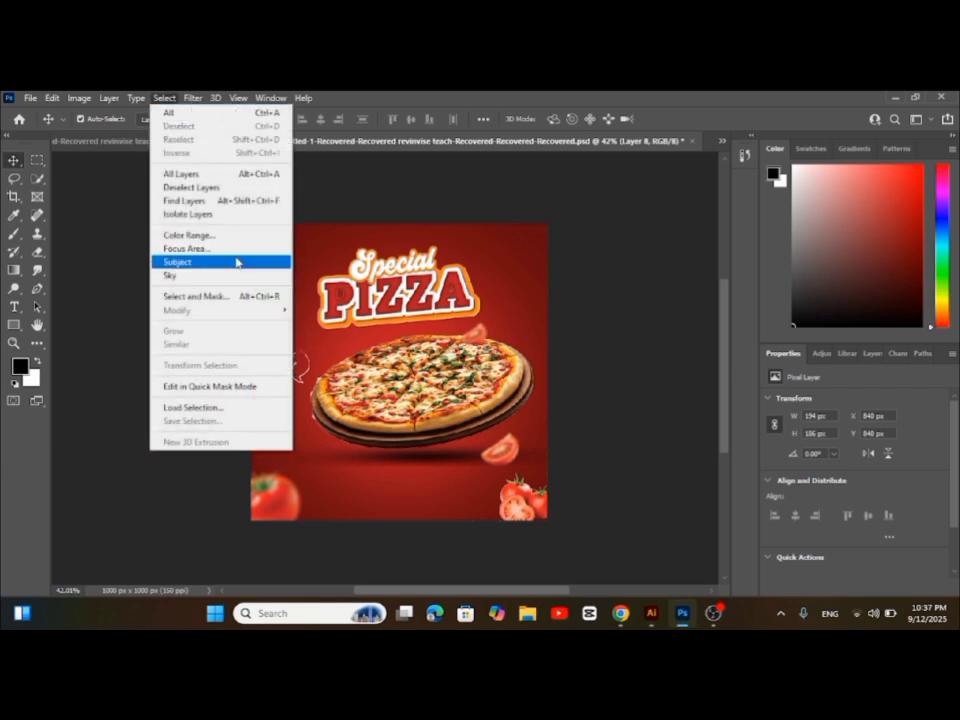
click(192, 98)
click(192, 98)
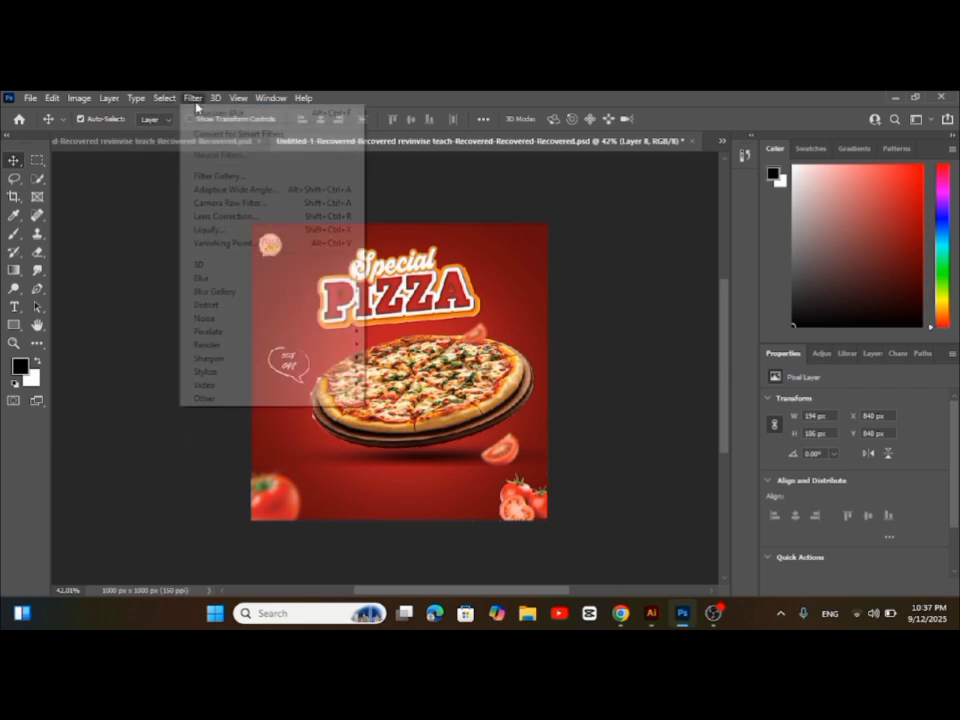
mouse_move(253, 291)
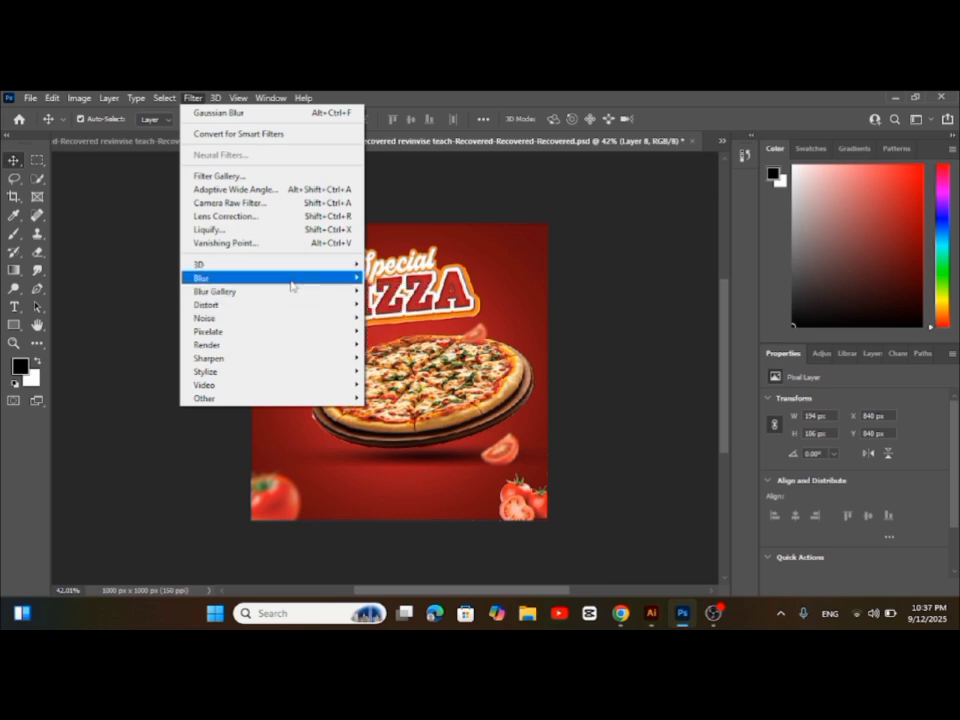
mouse_move(291, 278)
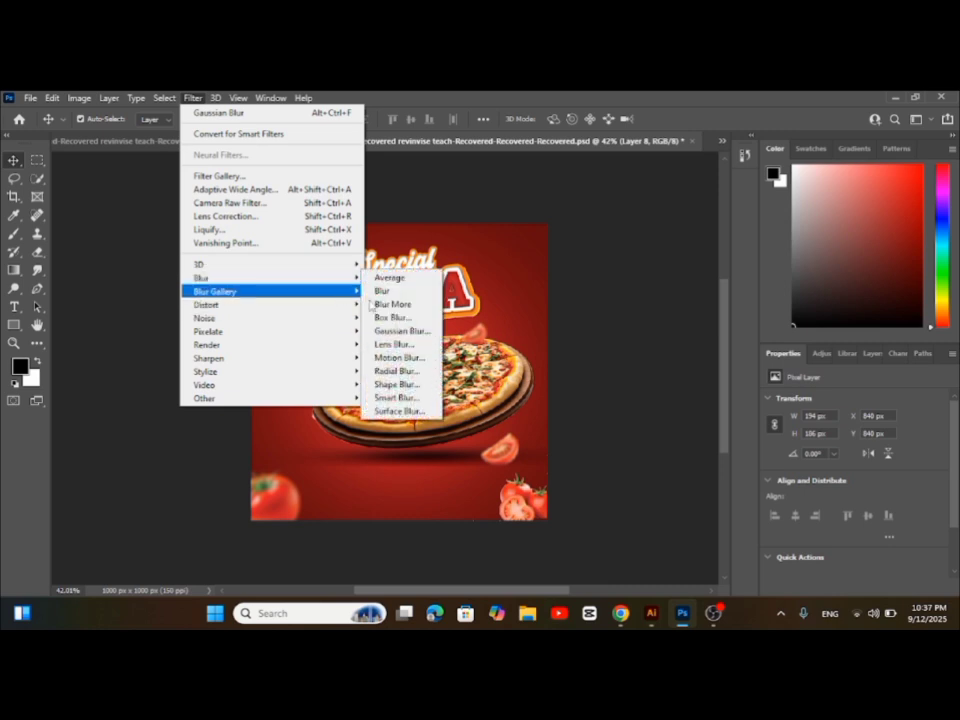
click(420, 331)
drag(635, 497, 643, 497)
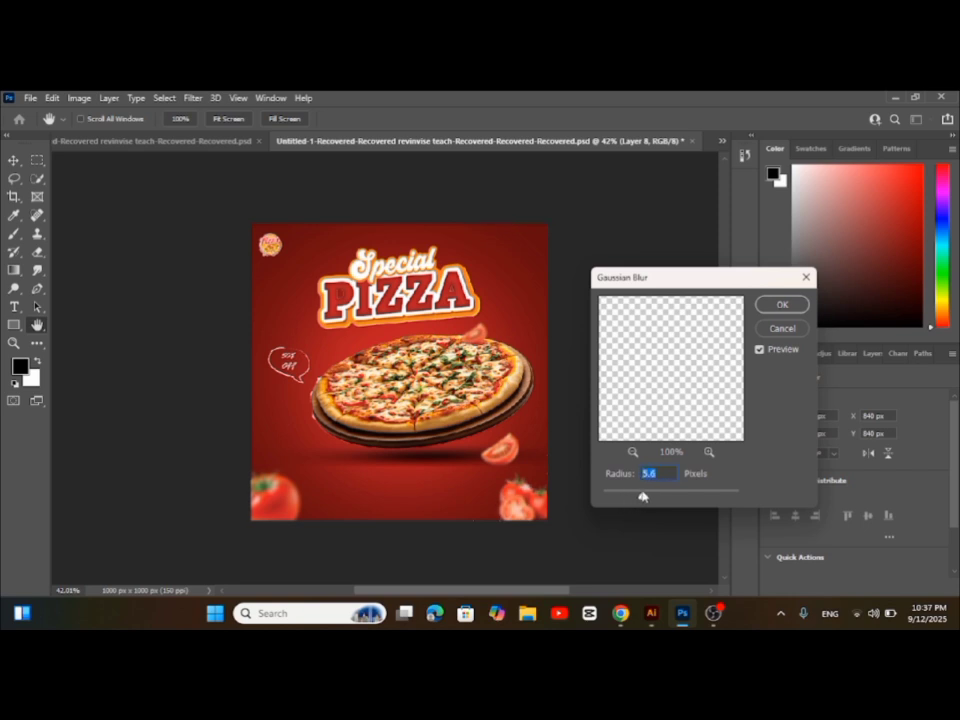
drag(643, 497, 647, 498)
click(782, 304)
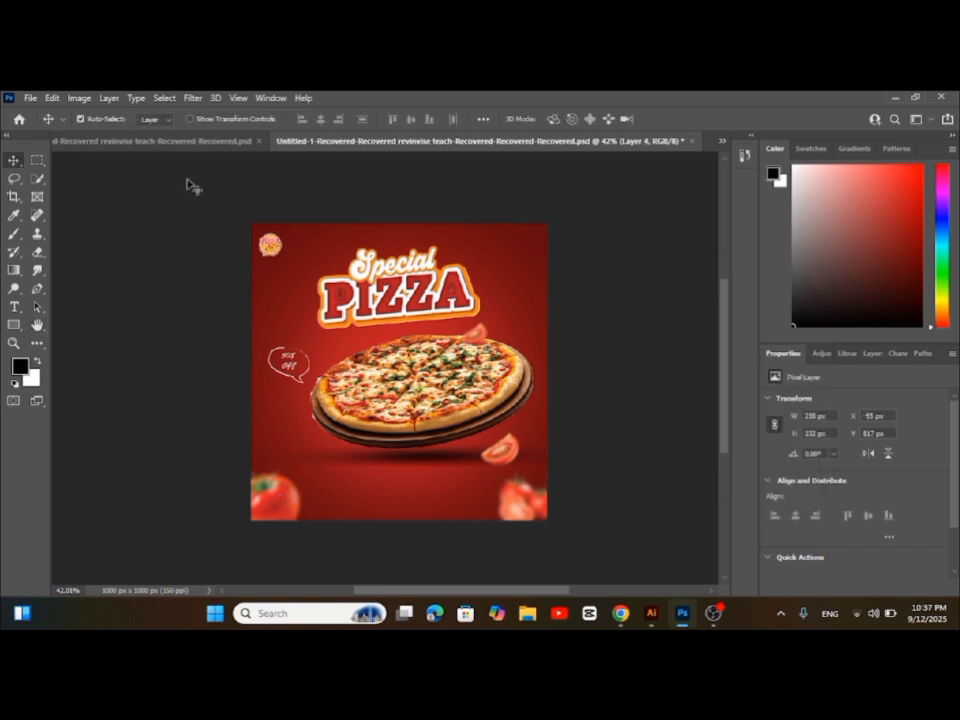
Apply an additional Gaussian Blur to the tomato in the poster's lower-left corner
click(191, 98)
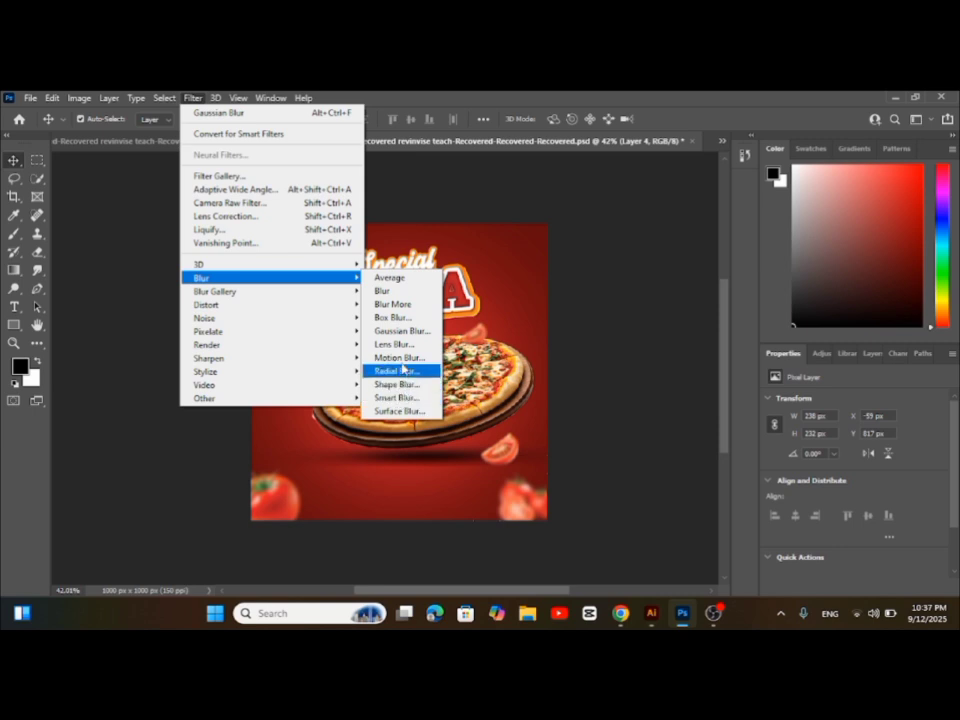
click(402, 333)
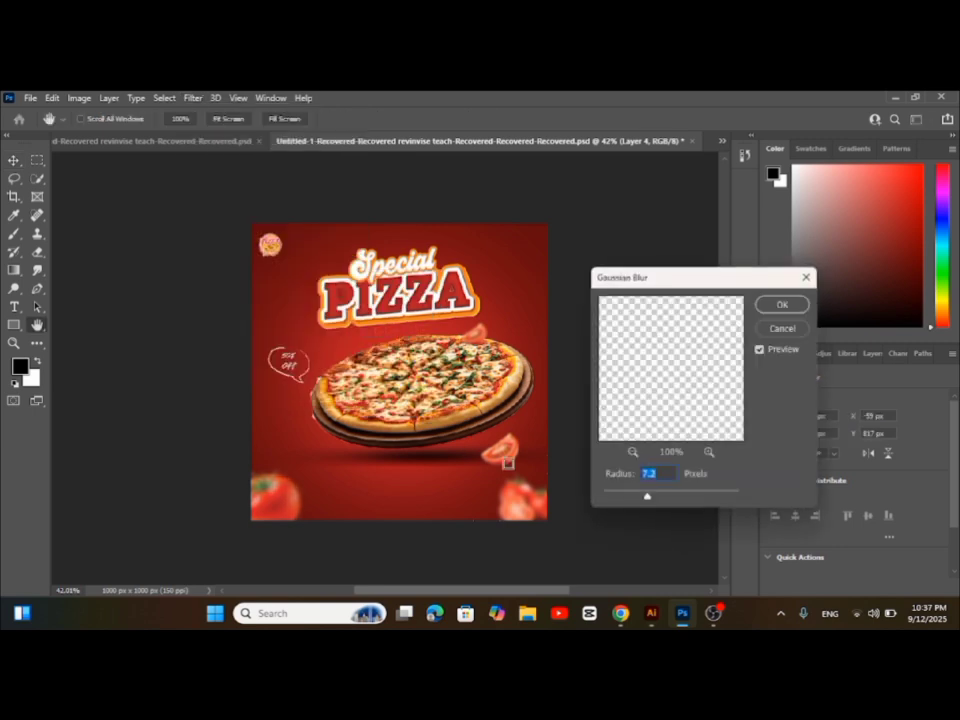
drag(651, 499, 653, 499)
click(794, 303)
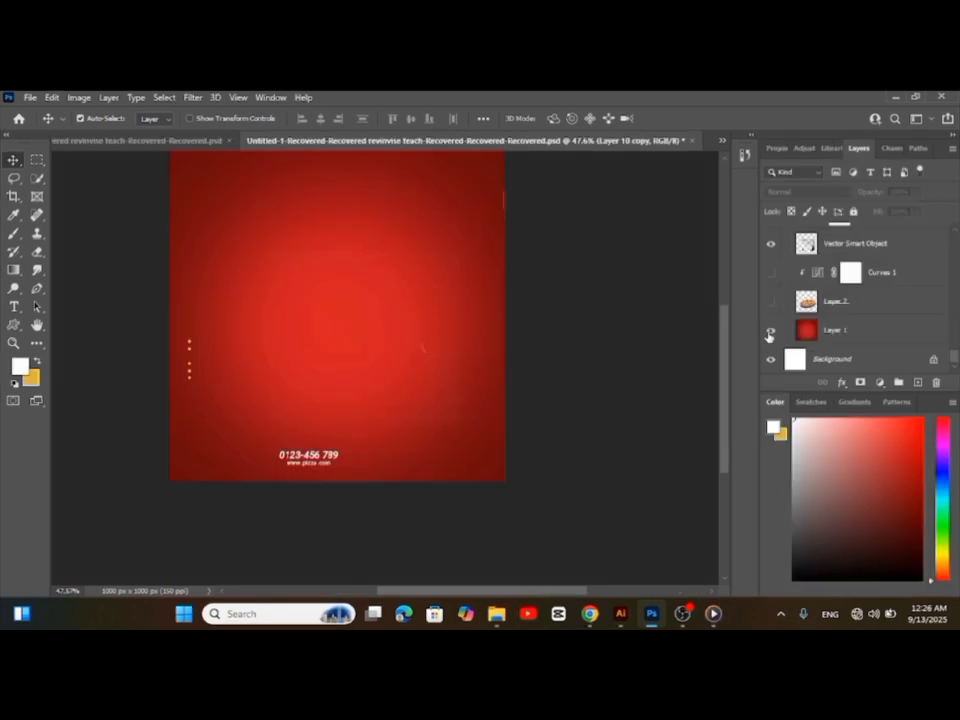
Show the hidden layers holding the accent shapes, dotted line, phone number, website and "Order Now" text
click(769, 336)
scroll(850, 250, up, 1)
click(769, 309)
drag(770, 296, 777, 279)
scroll(772, 278, up, 6)
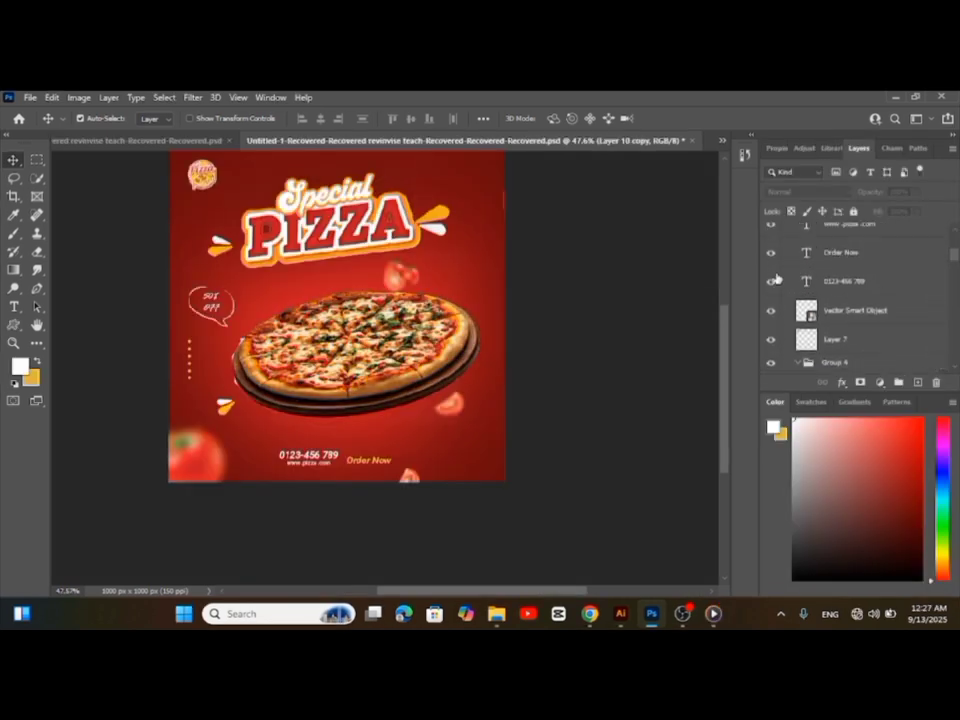
Show the hidden divider line, the blurred chilli and corner decoration layers, and the Curves 3 adjustment
scroll(777, 279, up, 6)
click(774, 296)
click(774, 274)
scroll(779, 285, up, 3)
click(771, 270)
scroll(780, 284, up, 1)
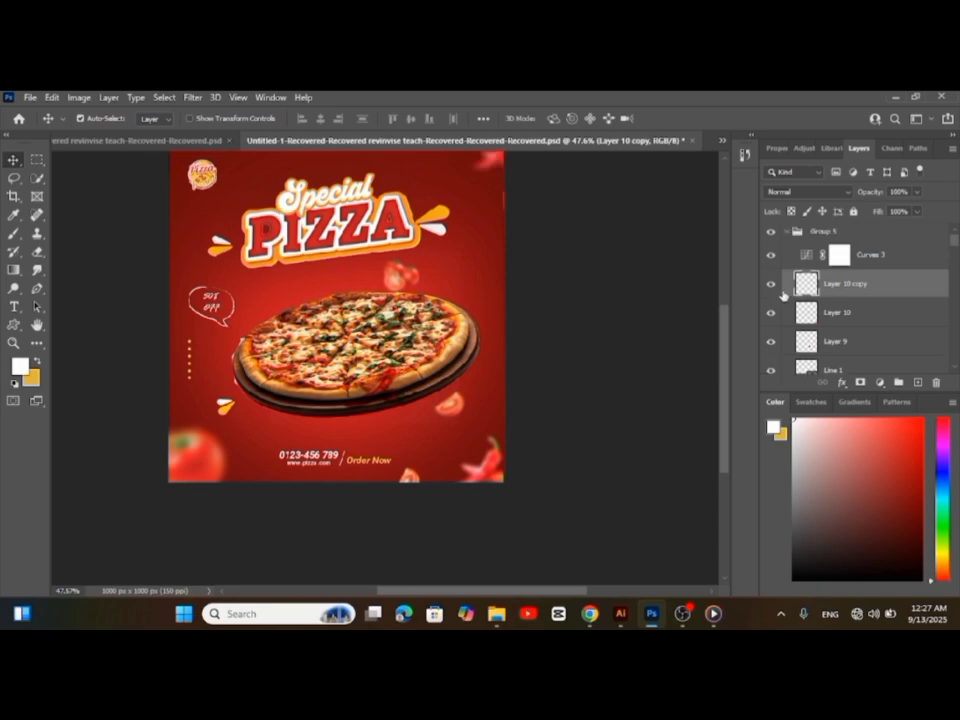